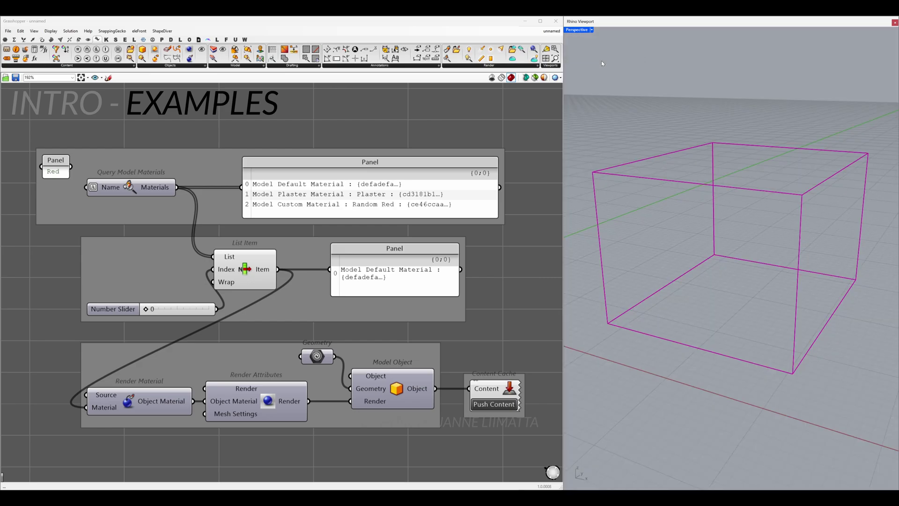
# Switch the Perspective viewport from wireframe to a rendered display mode
pyautogui.click(591, 30)
pyautogui.click(585, 75)
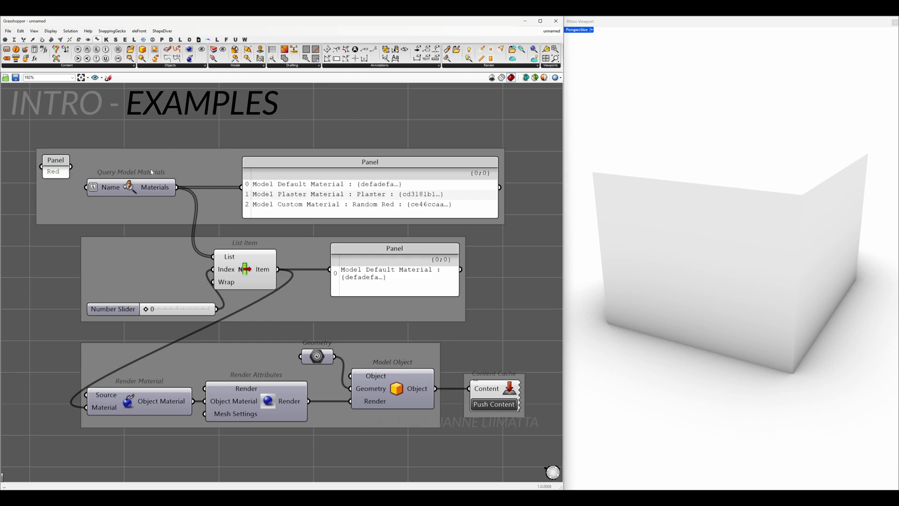
# Examine the match method options for the Name input of Query Model Materials
pyautogui.click(122, 193)
pyautogui.click(189, 127)
pyautogui.rightClick(100, 188)
pyautogui.moveTo(144, 251)
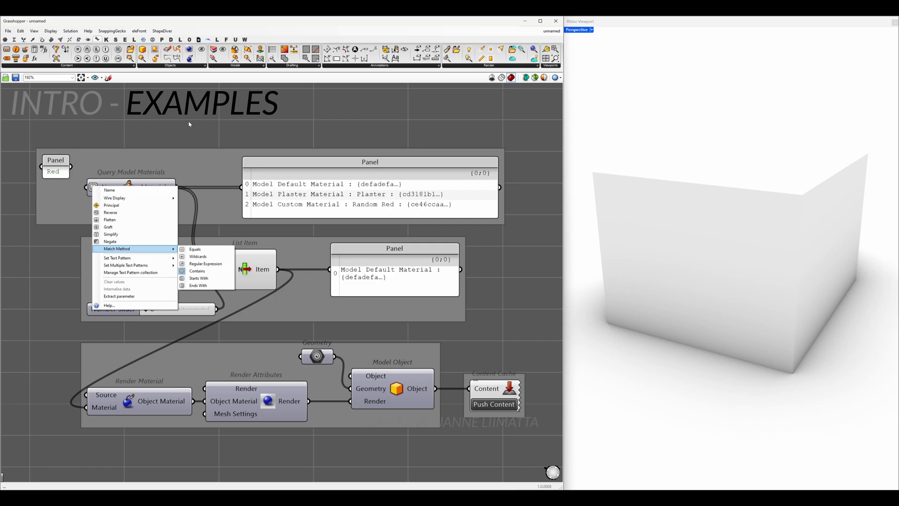
pyautogui.click(198, 131)
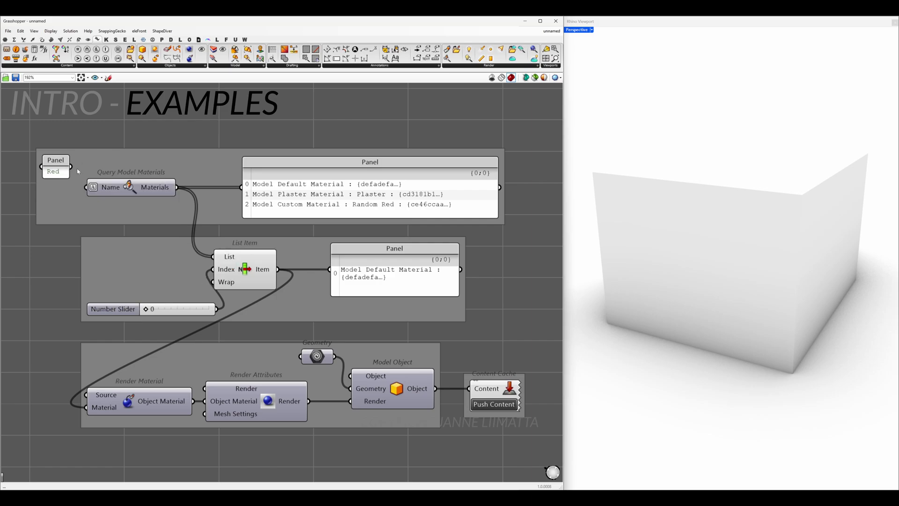
# Try filtering the queried materials by wiring the Red panel into the Name input, and undo that connection
pyautogui.moveTo(70, 166); pyautogui.dragTo(84, 188)
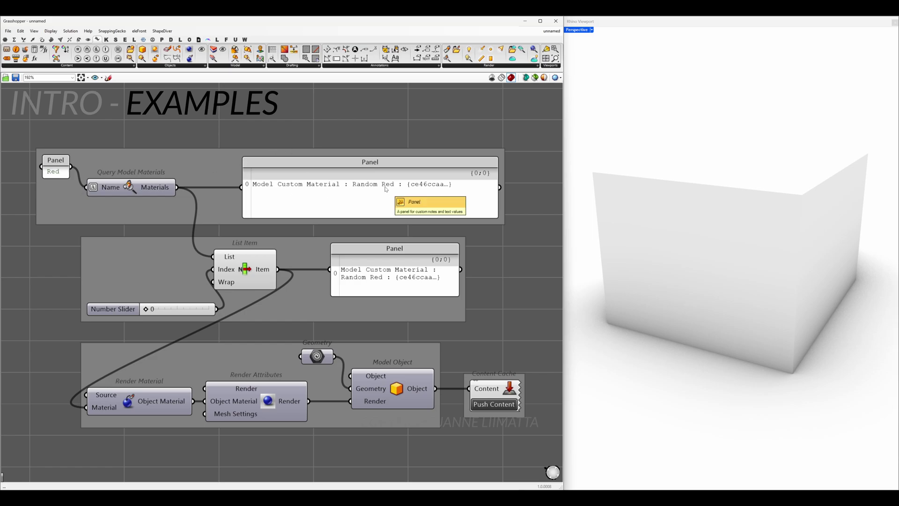
pyautogui.hotkey('ctrl', 'z')
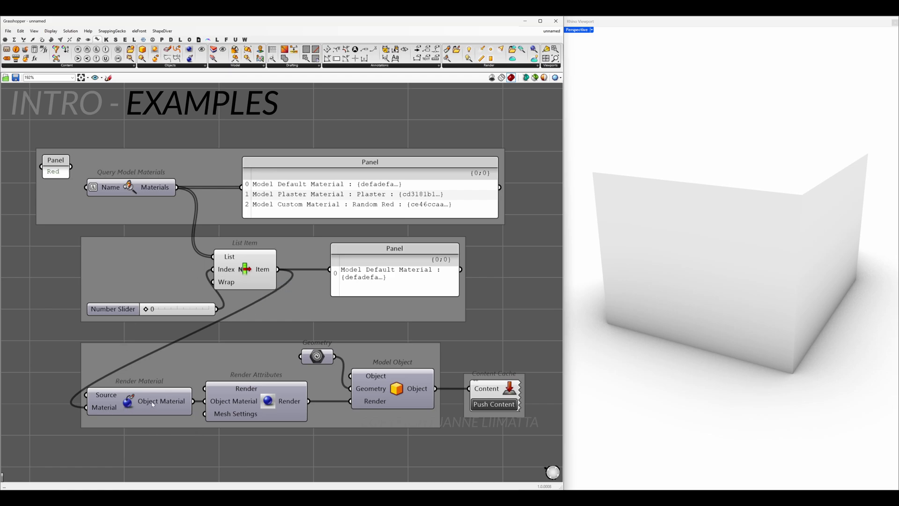
# Examine the Render Material component's output and the options of its Source input
pyautogui.moveTo(154, 403)
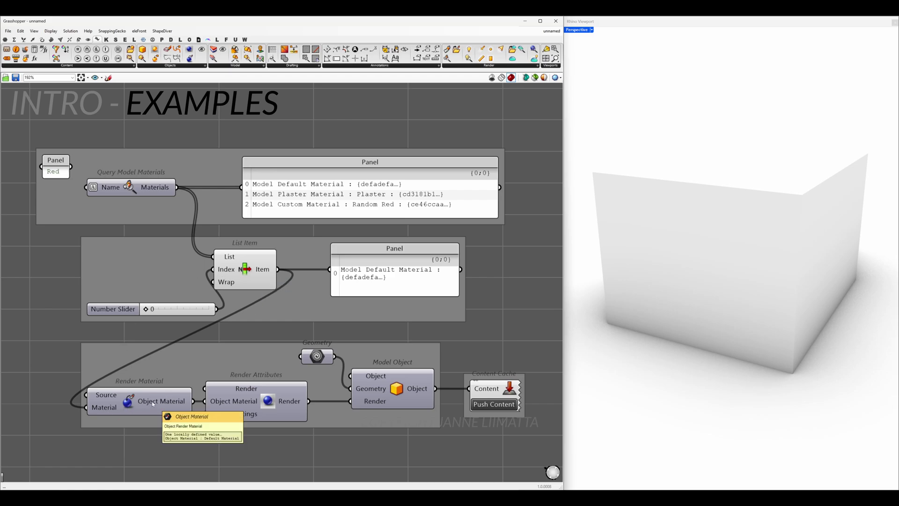
pyautogui.rightClick(116, 397)
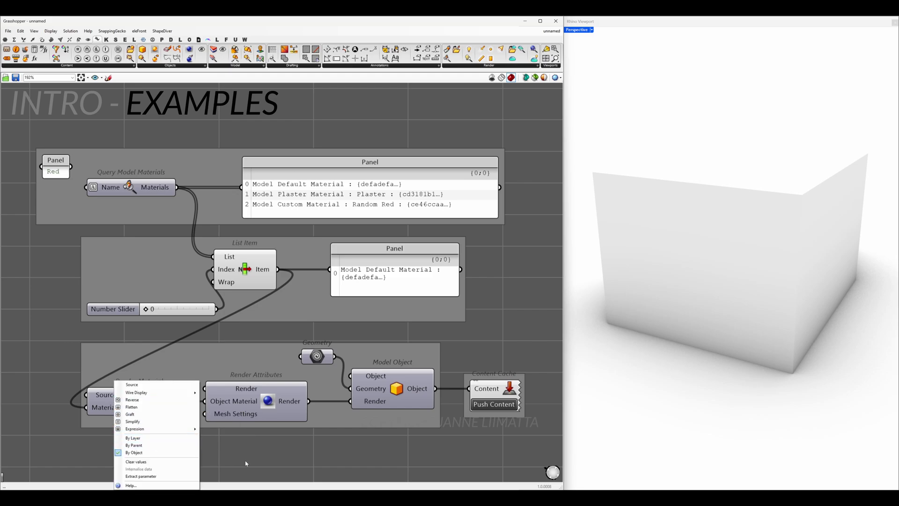
pyautogui.click(222, 456)
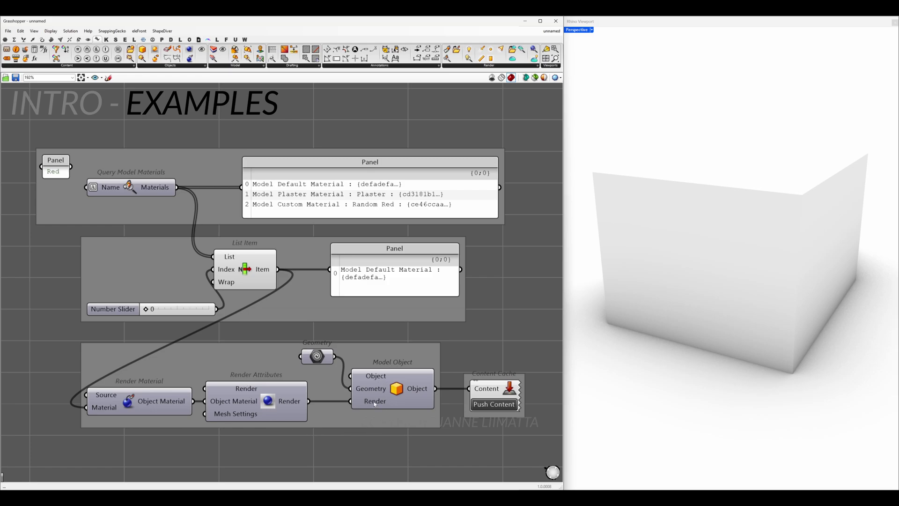
pyautogui.moveTo(375, 404)
# Set the List Item index slider to 1 and push the box with the Plaster material to the model
pyautogui.moveTo(807, 409); pyautogui.dragTo(777, 359)
pyautogui.click(656, 385)
pyautogui.moveTo(146, 310); pyautogui.dragTo(151, 312)
pyautogui.click(493, 404)
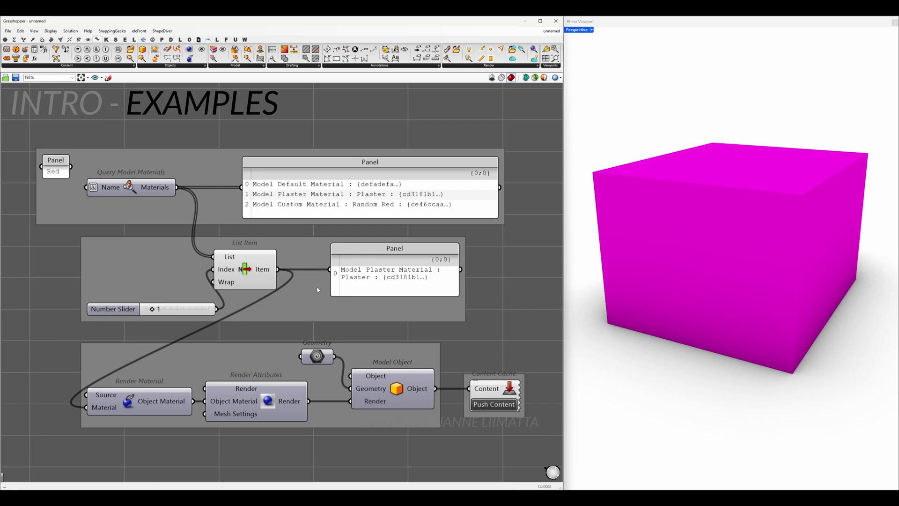
# Set the List Item index slider to 2 and push the box with the Random Red material to the model
pyautogui.moveTo(152, 309); pyautogui.dragTo(159, 309)
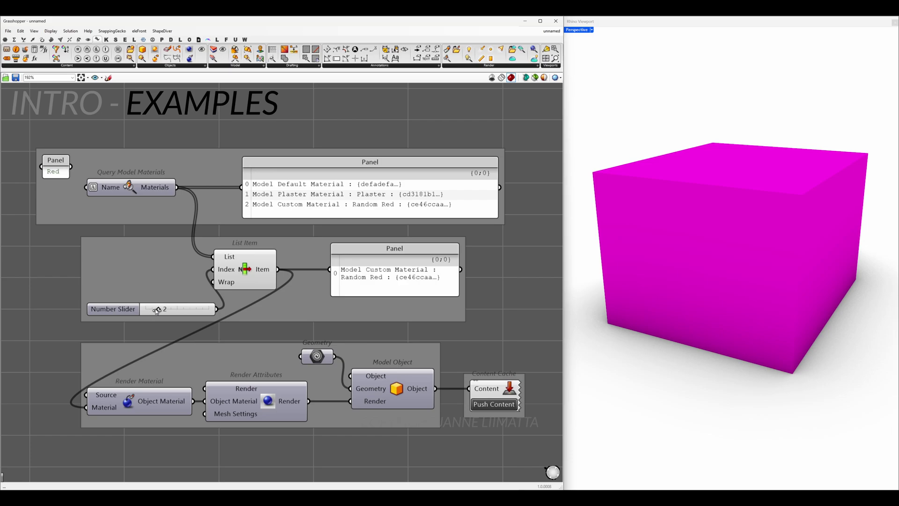
pyautogui.click(494, 405)
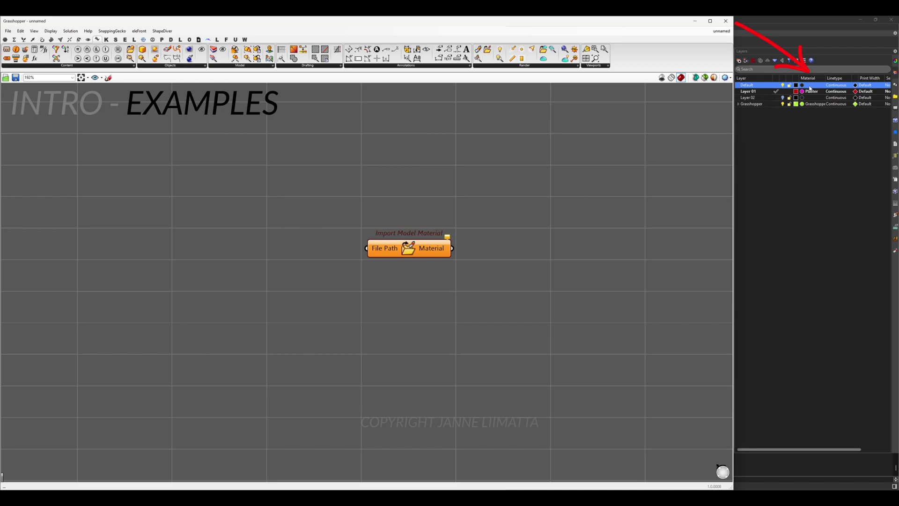
# Create a material for the Default layer in Rhino, named New Material, with the Metal type
pyautogui.click(810, 87)
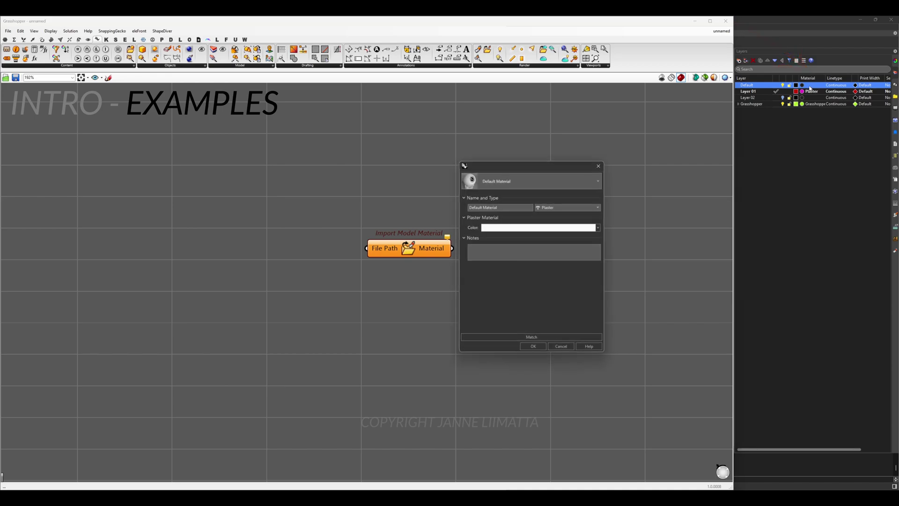
pyautogui.tripleClick(520, 209)
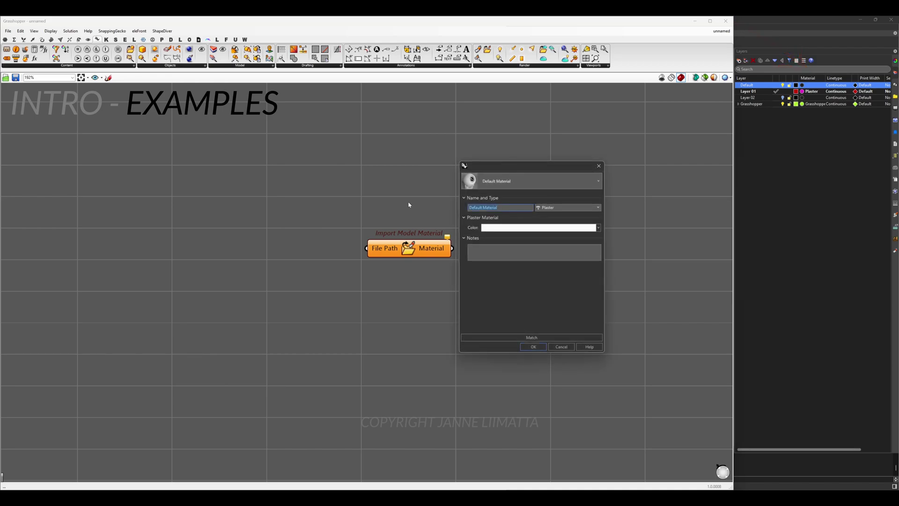
pyautogui.write('New Mat')
pyautogui.click(573, 208)
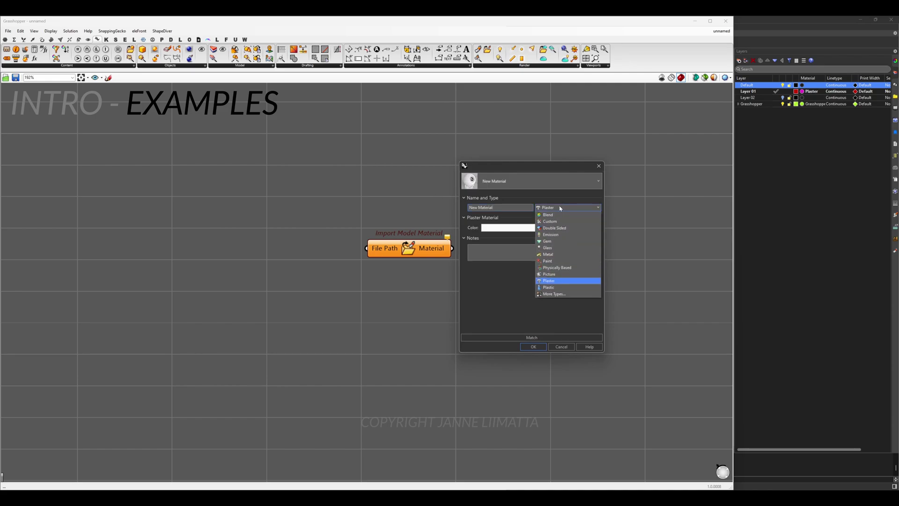
pyautogui.click(556, 254)
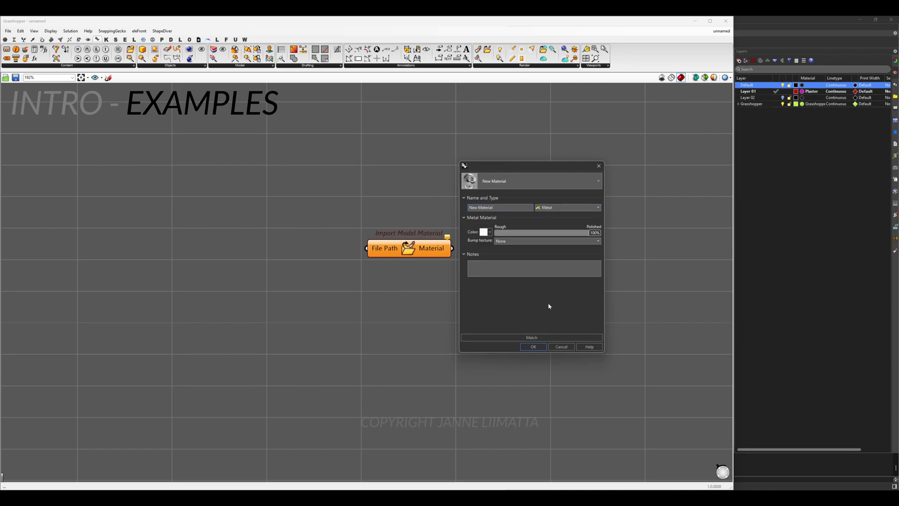
# Give the metal material a teal color and apply it to the Default layer
pyautogui.click(483, 232)
pyautogui.click(473, 320)
pyautogui.click(446, 321)
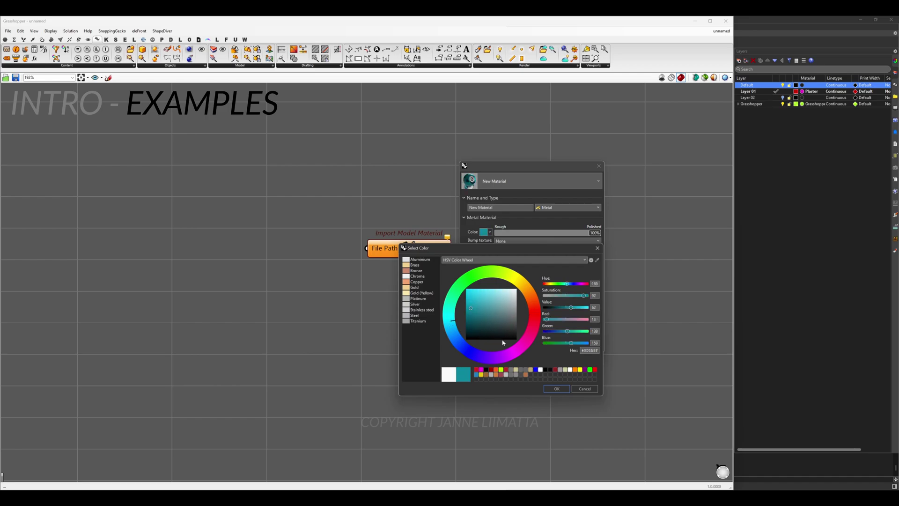
pyautogui.click(557, 389)
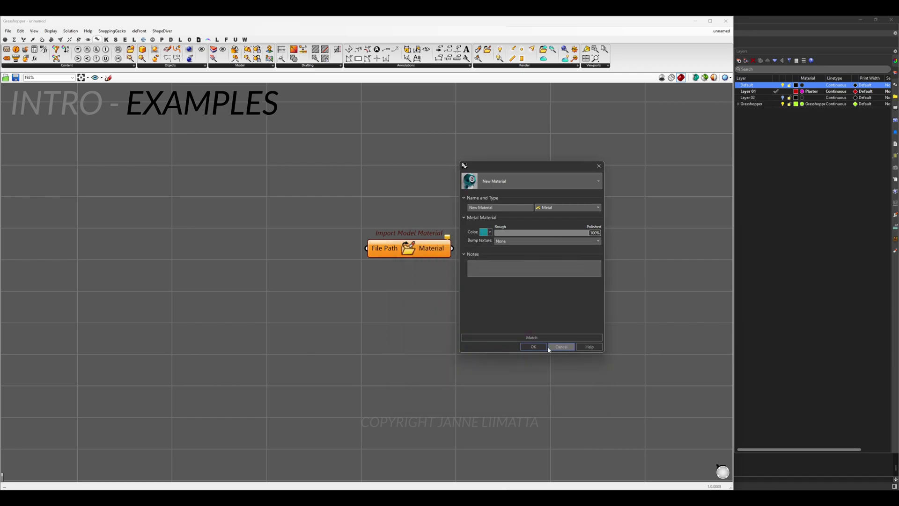
pyautogui.click(533, 346)
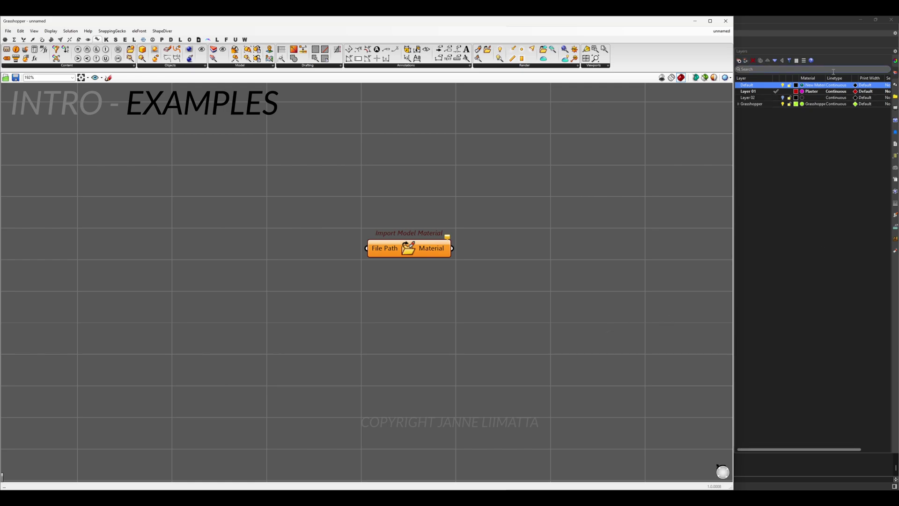
# Save the Default layer's material to the CUSTOM GH MATERIALS folder as New Material.rmtl and close its settings
pyautogui.click(815, 88)
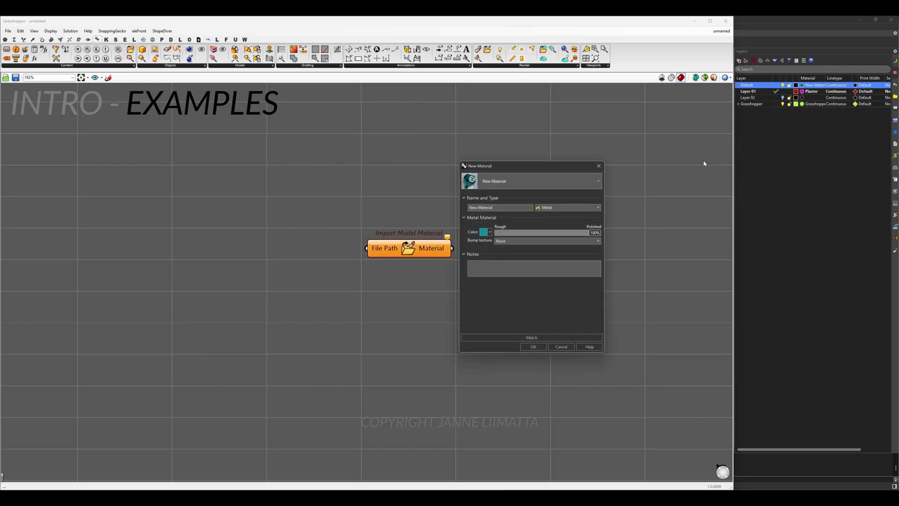
pyautogui.rightClick(545, 182)
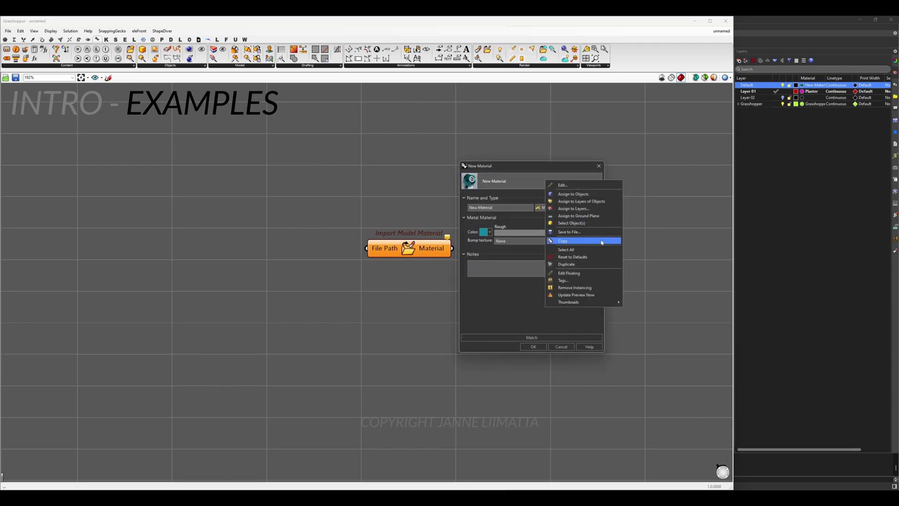
pyautogui.click(587, 233)
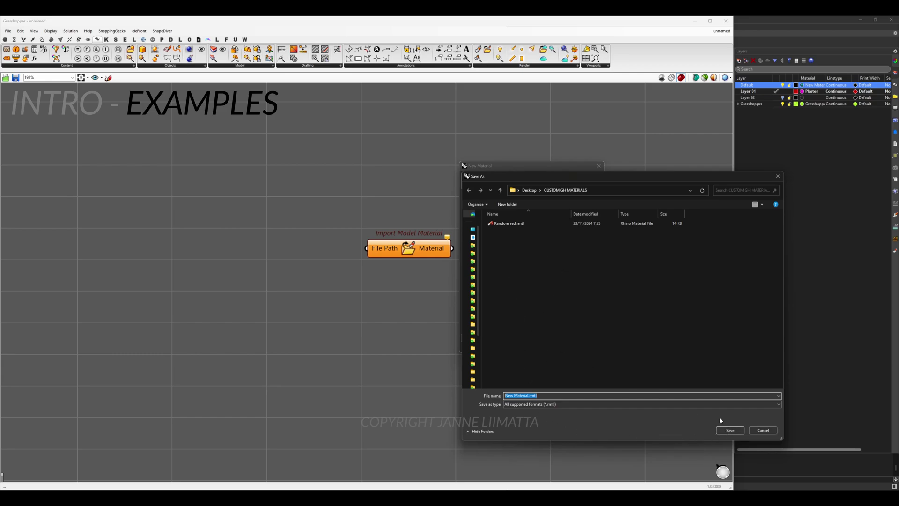
pyautogui.click(733, 432)
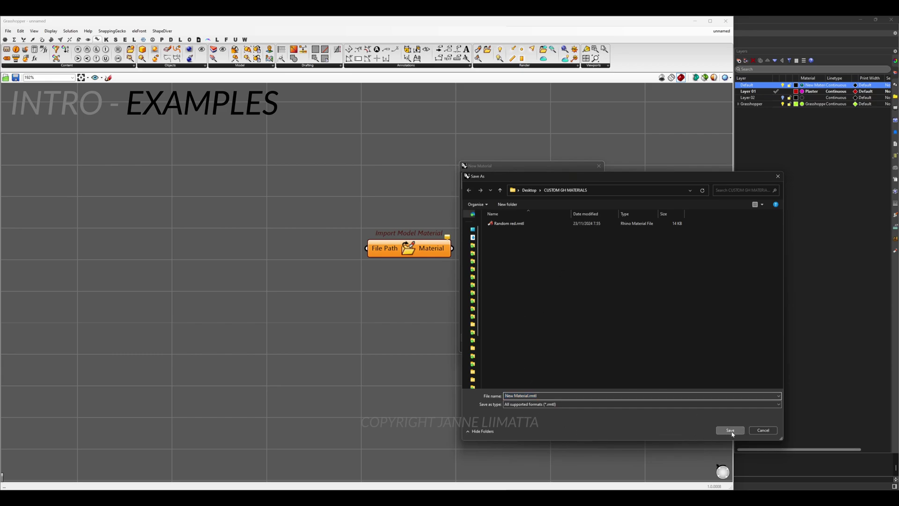
pyautogui.click(533, 346)
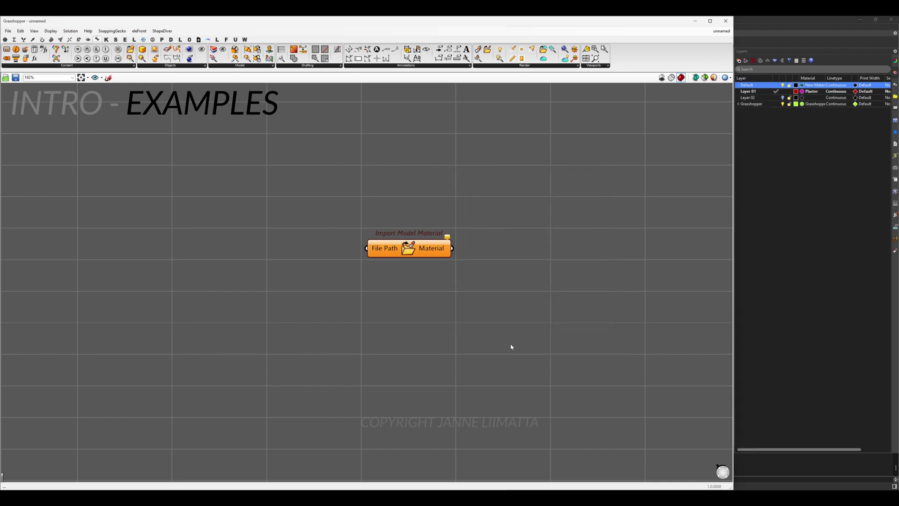
# Save the Random Red material from the model's materials list as Random Red.rmtl, overwriting the existing file in CUSTOM GH MATERIALS
pyautogui.click(894, 250)
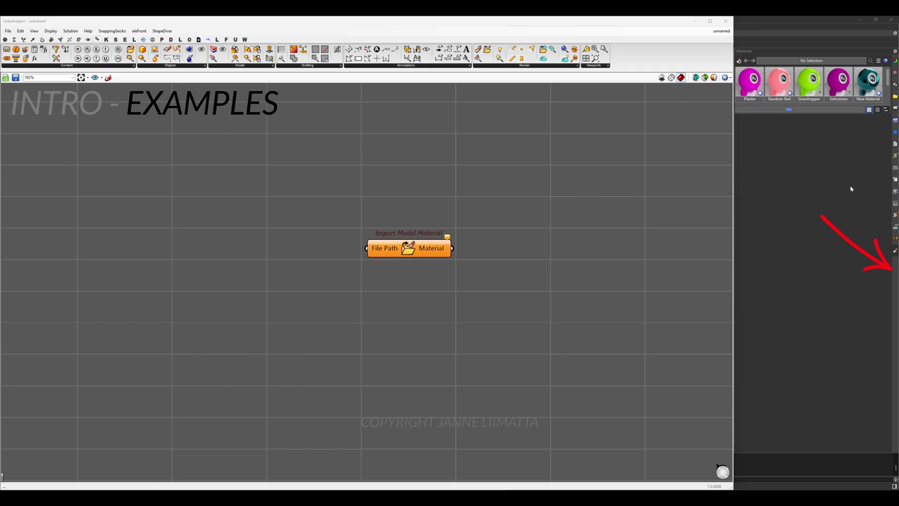
pyautogui.rightClick(778, 80)
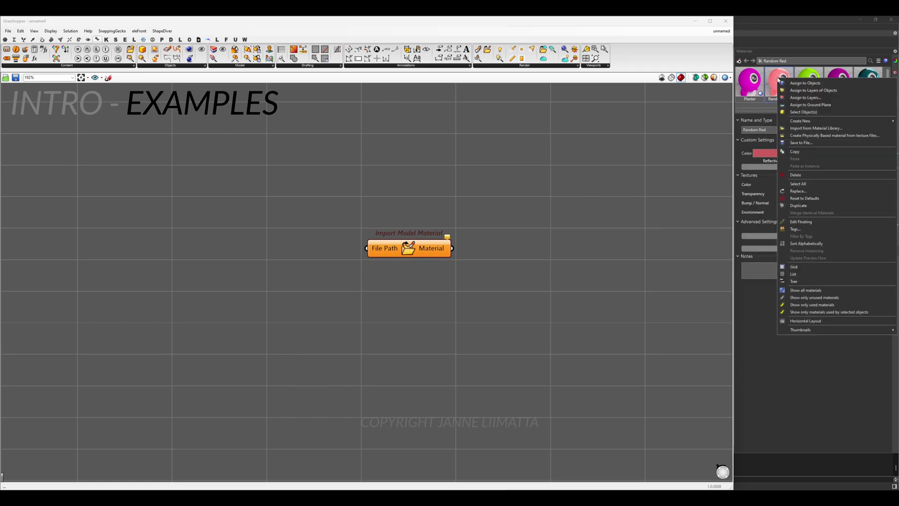
pyautogui.click(801, 142)
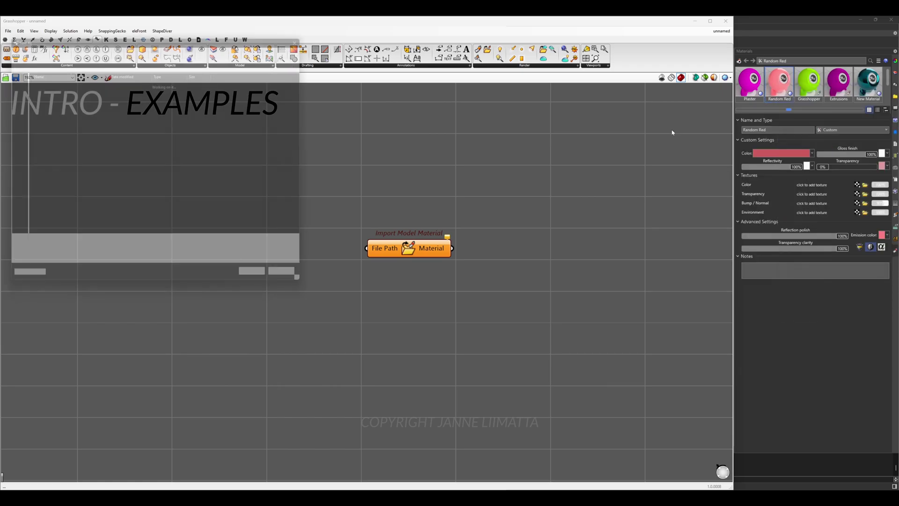
pyautogui.click(66, 89)
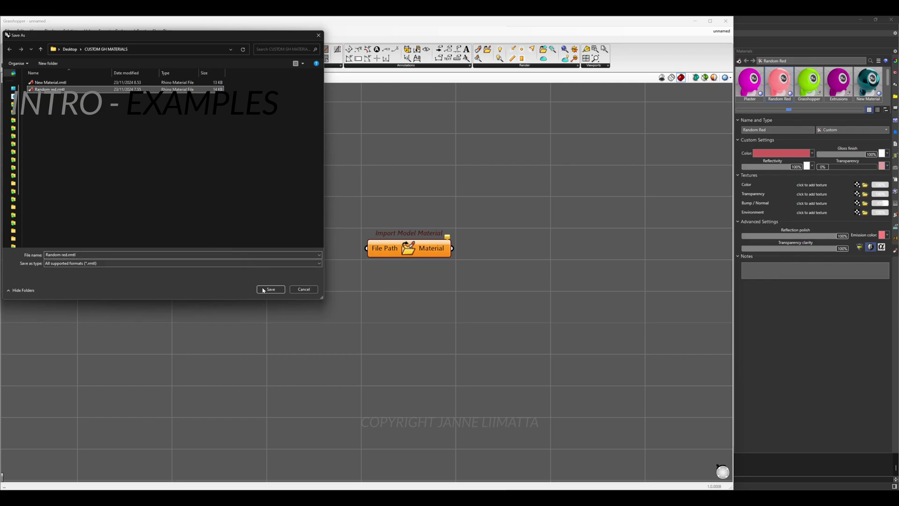
pyautogui.click(63, 254)
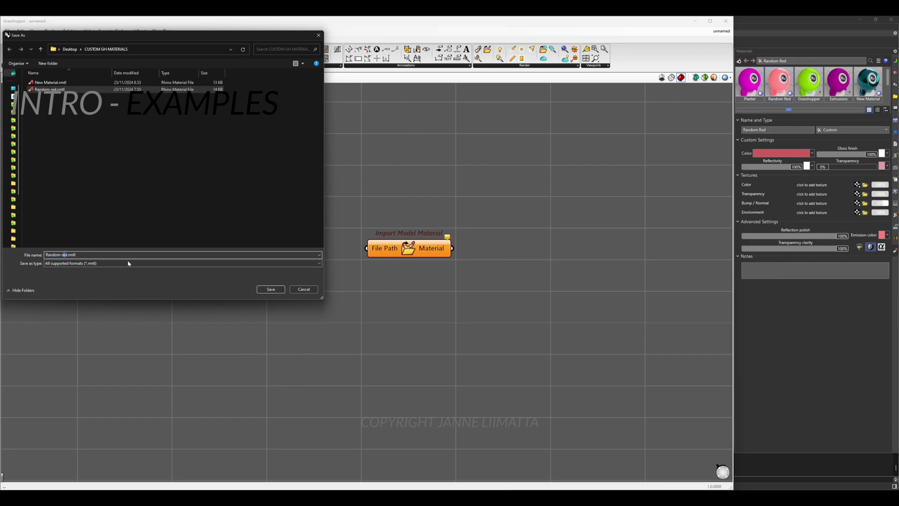
pyautogui.press('BackSpace')
pyautogui.write('R')
pyautogui.click(270, 290)
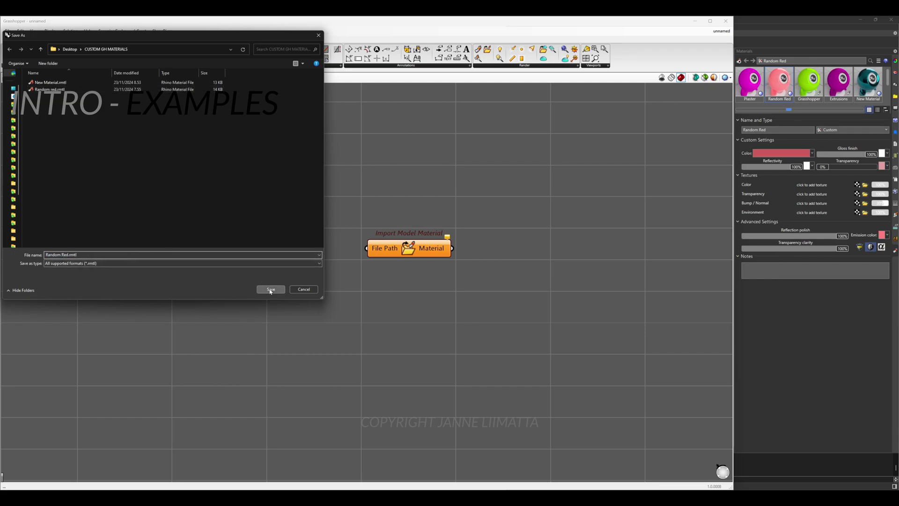
pyautogui.click(472, 258)
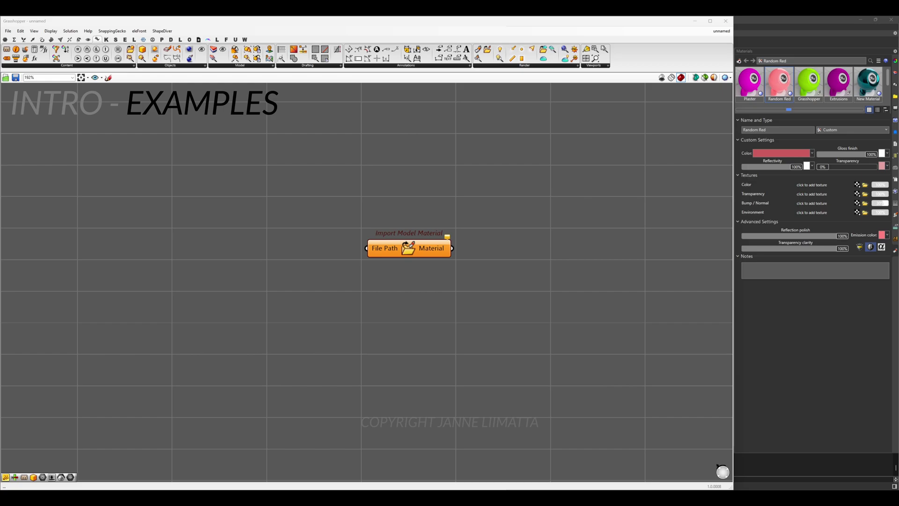
# Switch to File Explorer and copy the path of New Material.rmtl in the CUSTOM GH MATERIALS folder
pyautogui.moveTo(307, 388); pyautogui.dragTo(205, 318)
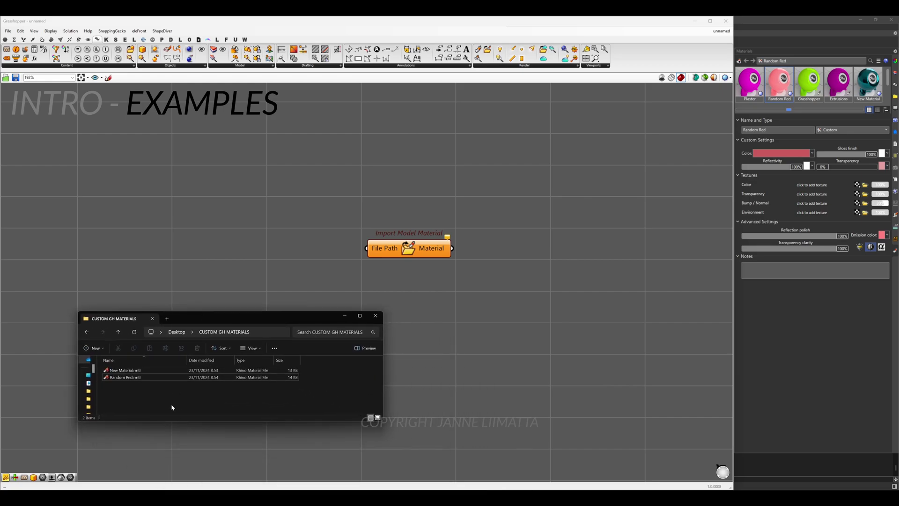
pyautogui.rightClick(149, 370)
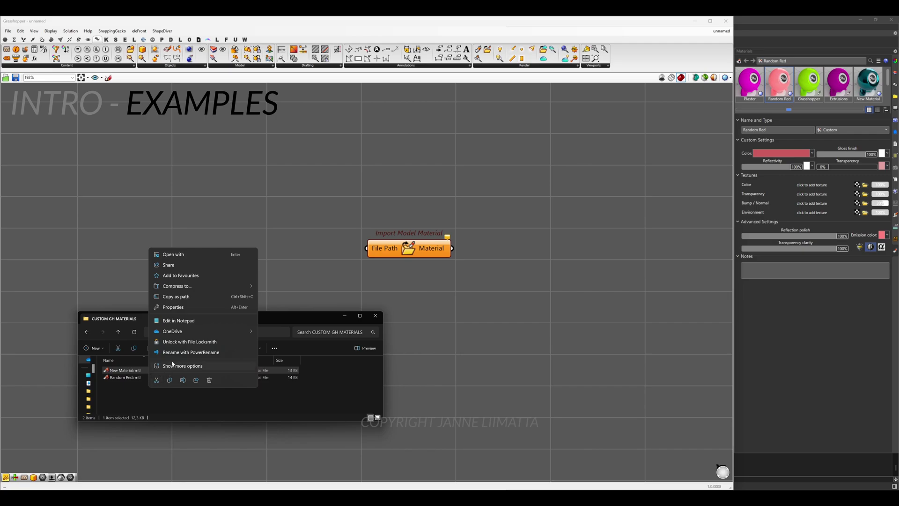
pyautogui.click(197, 296)
# Paste the copied file path onto the Grasshopper canvas as a panel and strip its surrounding quotation marks
pyautogui.click(233, 261)
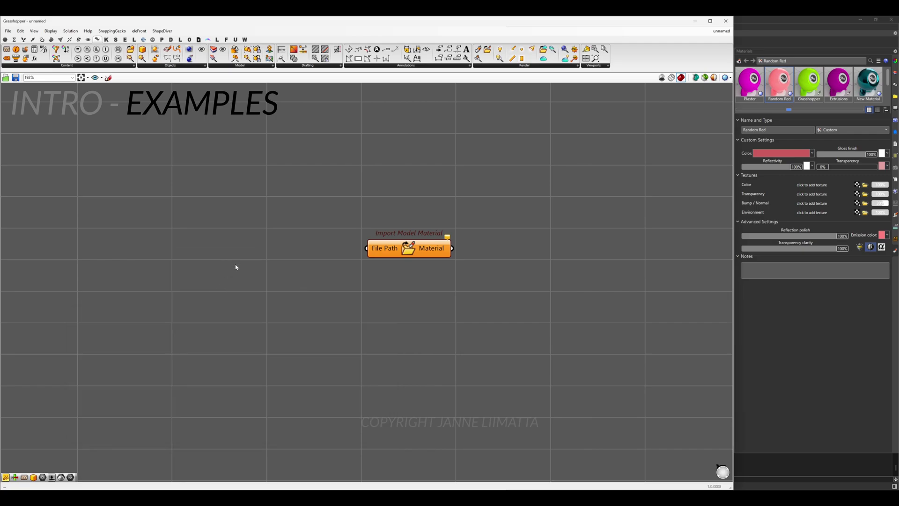
pyautogui.hotkey('ctrl', 'v')
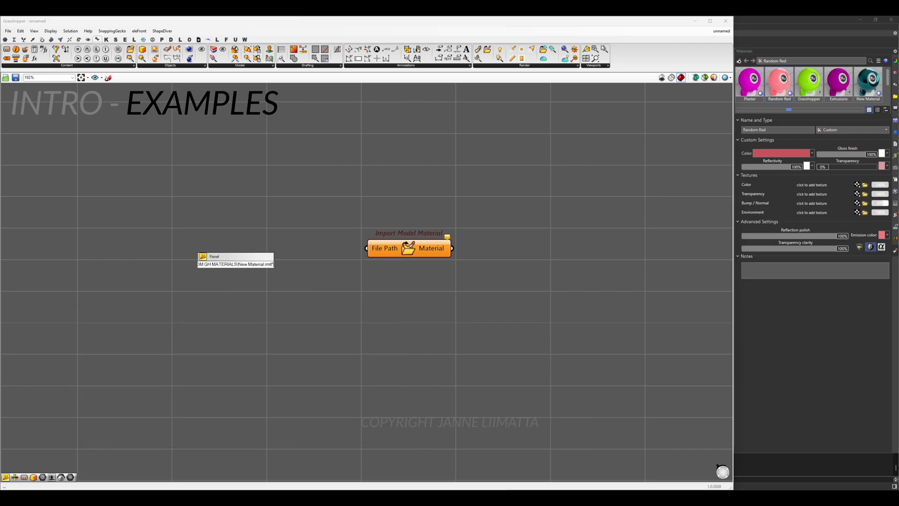
pyautogui.doubleClick(106, 278)
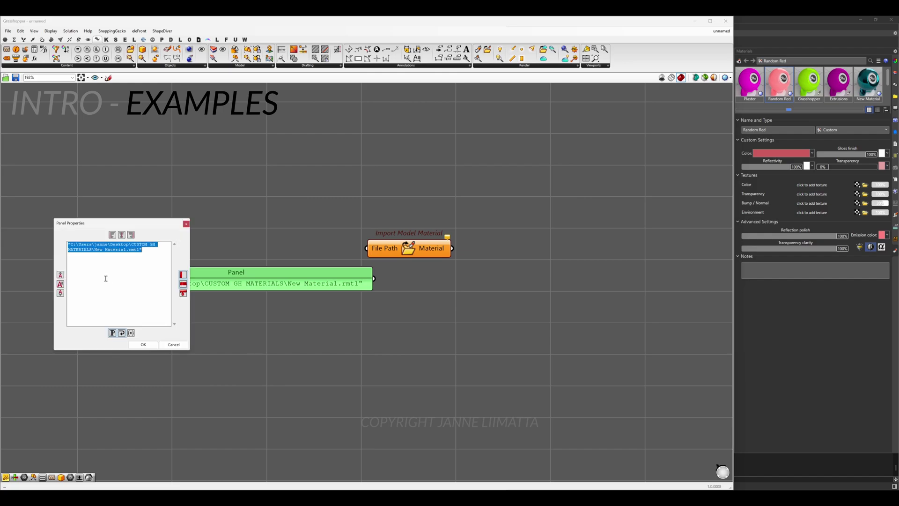
pyautogui.click(87, 256)
pyautogui.hotkey('ctrl', 'Home')
pyautogui.press('Delete')
pyautogui.hotkey('ctrl', 'End')
pyautogui.press('BackSpace')
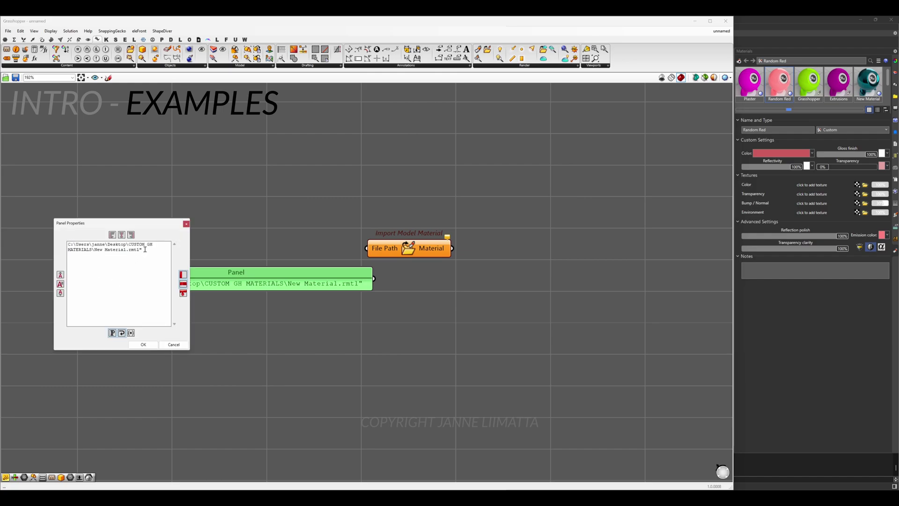
pyautogui.click(144, 344)
# Wire the path panel into the File Path input of the Import Model Material component
pyautogui.moveTo(374, 278); pyautogui.dragTo(422, 281)
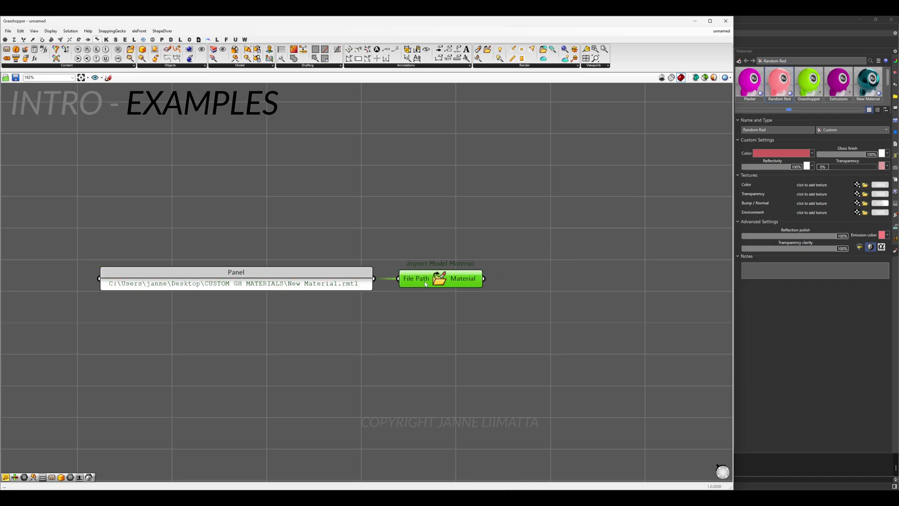
pyautogui.click(487, 284)
pyautogui.moveTo(471, 278)
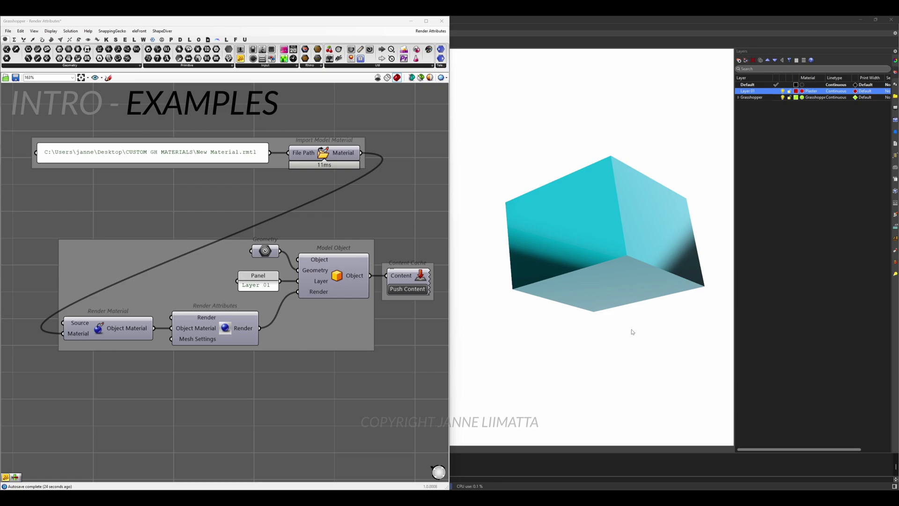
# Set the Render Material component's Source to By Layer and push the cube to the Rhino document
pyautogui.click(623, 301)
pyautogui.click(624, 339)
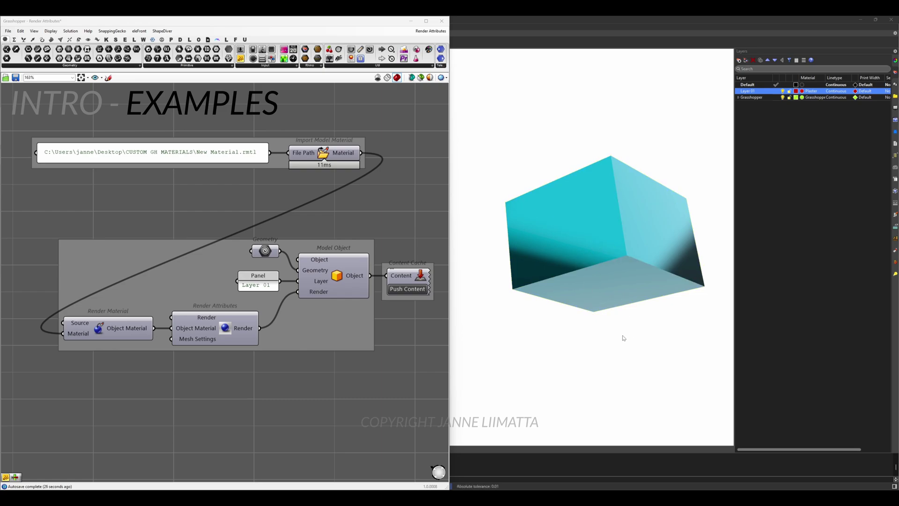
pyautogui.click(640, 271)
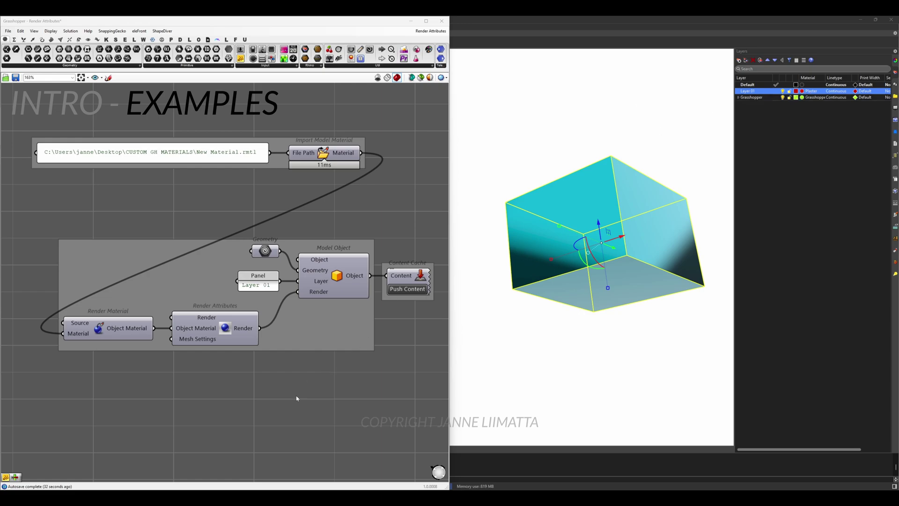
pyautogui.moveTo(83, 323)
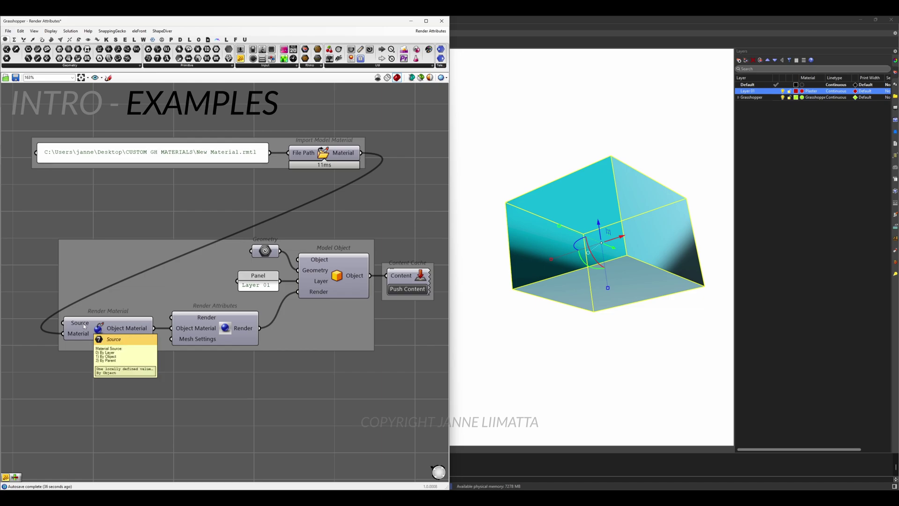
pyautogui.rightClick(85, 326)
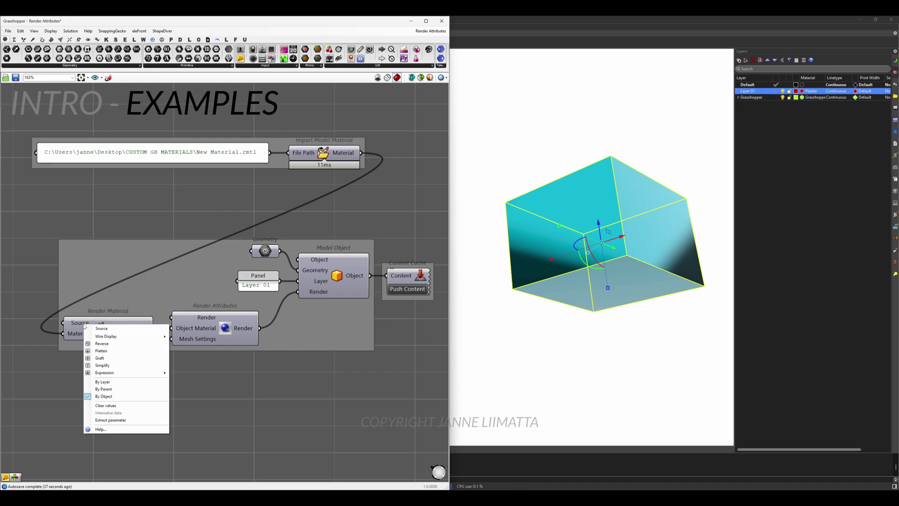
pyautogui.click(130, 386)
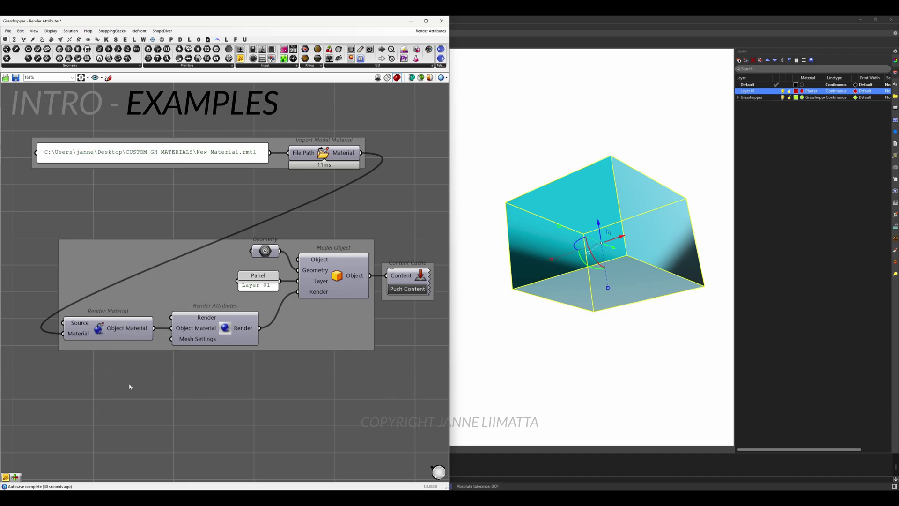
pyautogui.click(412, 290)
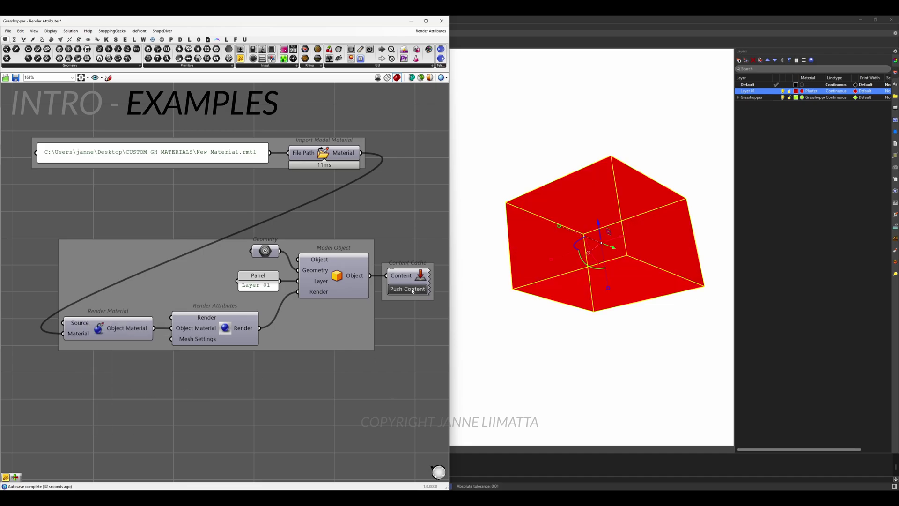
pyautogui.click(512, 354)
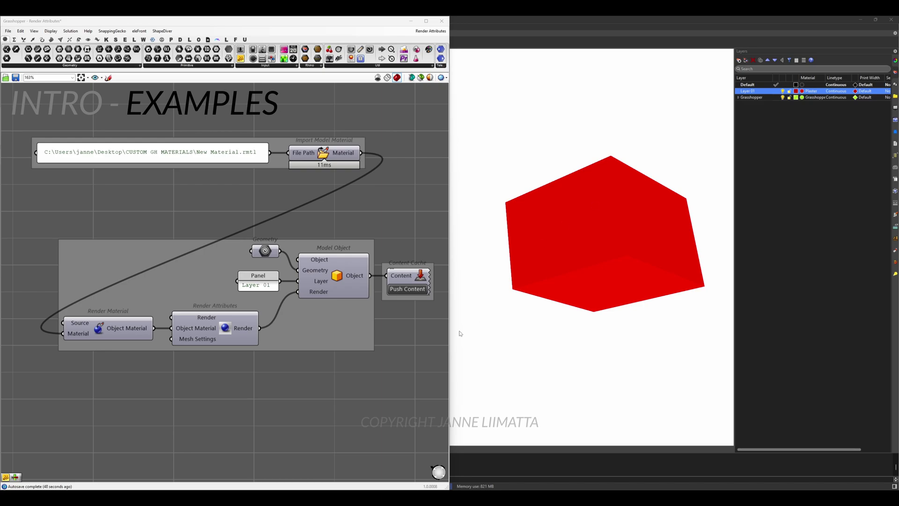
# Set the Render Material component's Source to By Object and push the content again
pyautogui.rightClick(75, 323)
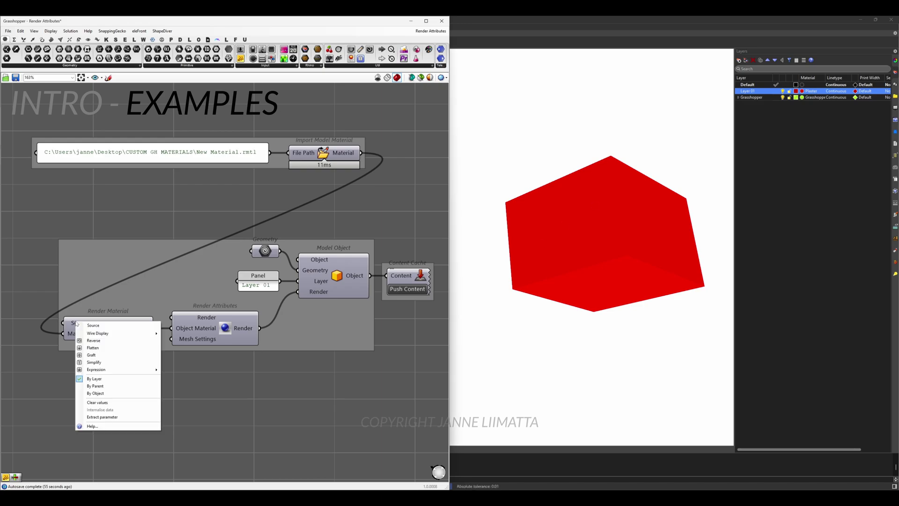
pyautogui.click(125, 393)
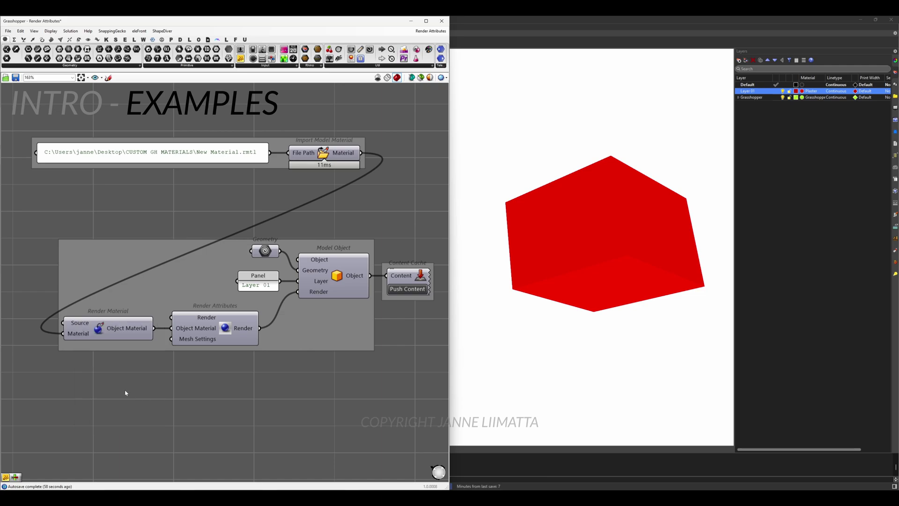
pyautogui.click(412, 290)
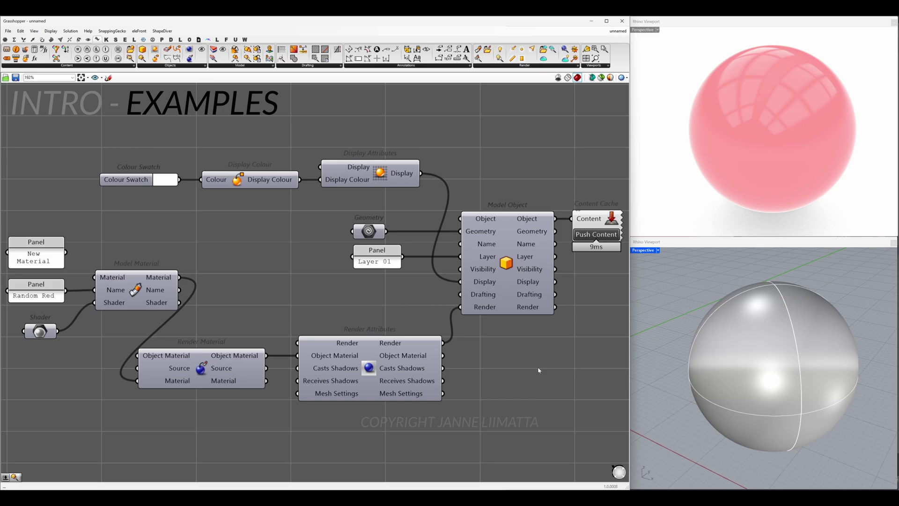
# Compare the sphere in the pink rendered viewport and the Shaded viewport, checking the Shaded viewport's display mode
pyautogui.click(658, 251)
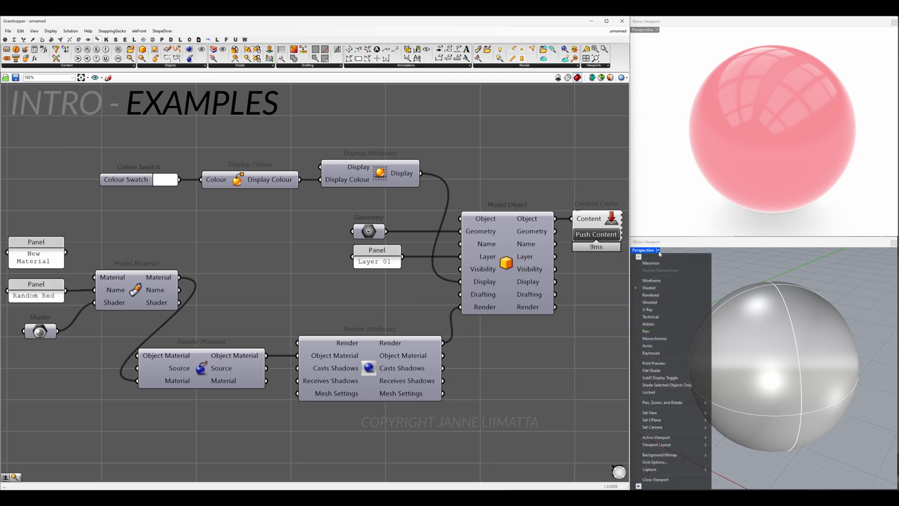
pyautogui.click(674, 287)
pyautogui.click(663, 219)
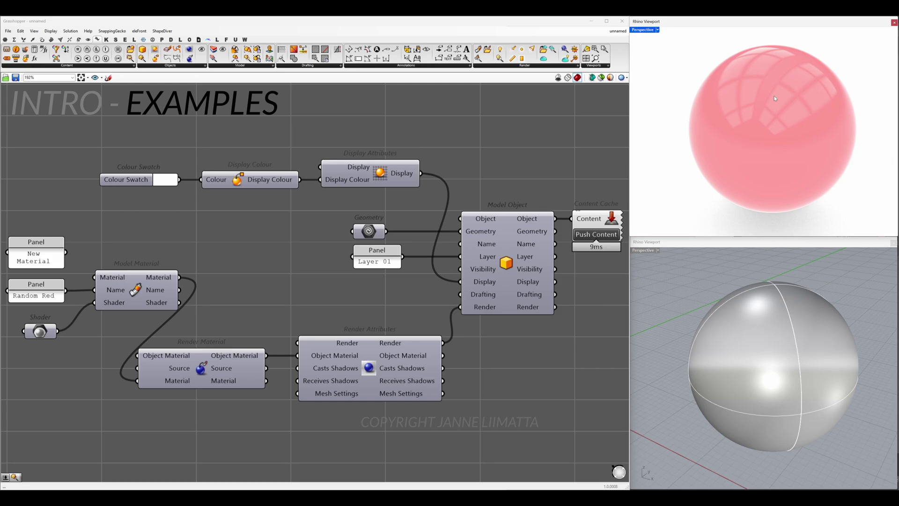
pyautogui.click(694, 274)
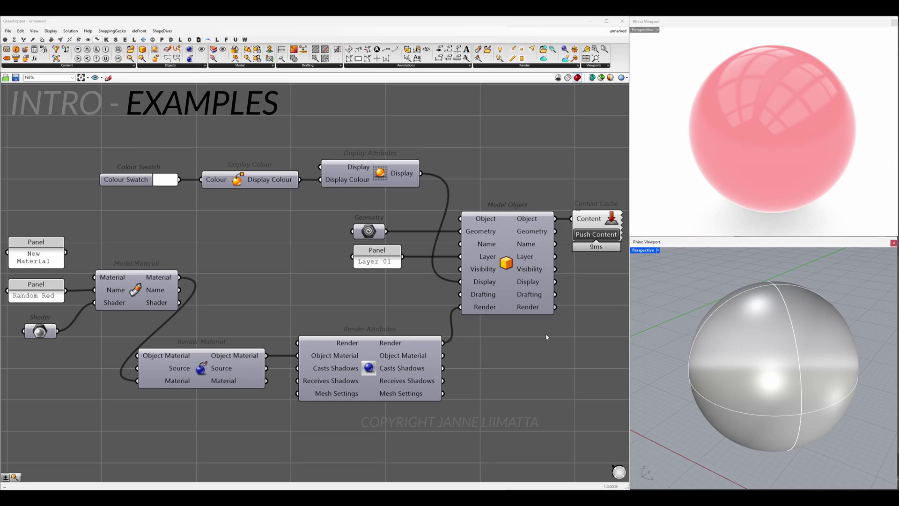
pyautogui.click(582, 345)
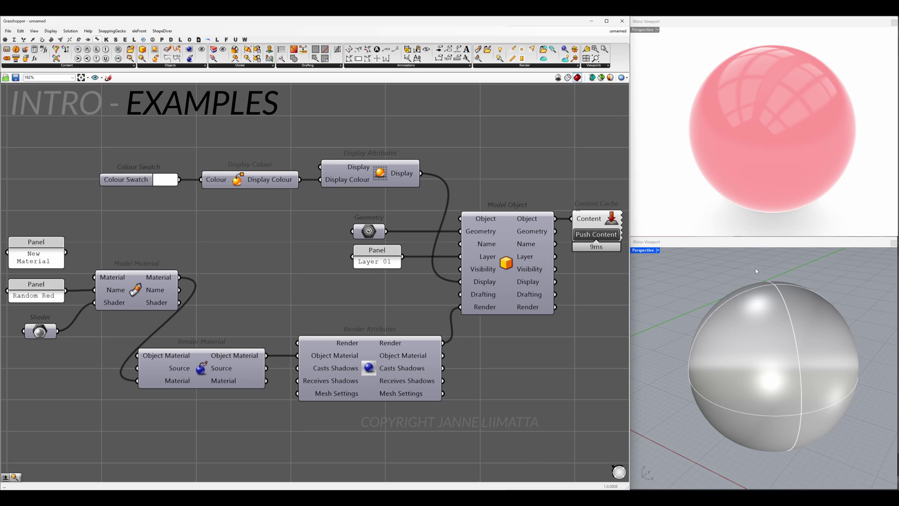
pyautogui.click(749, 306)
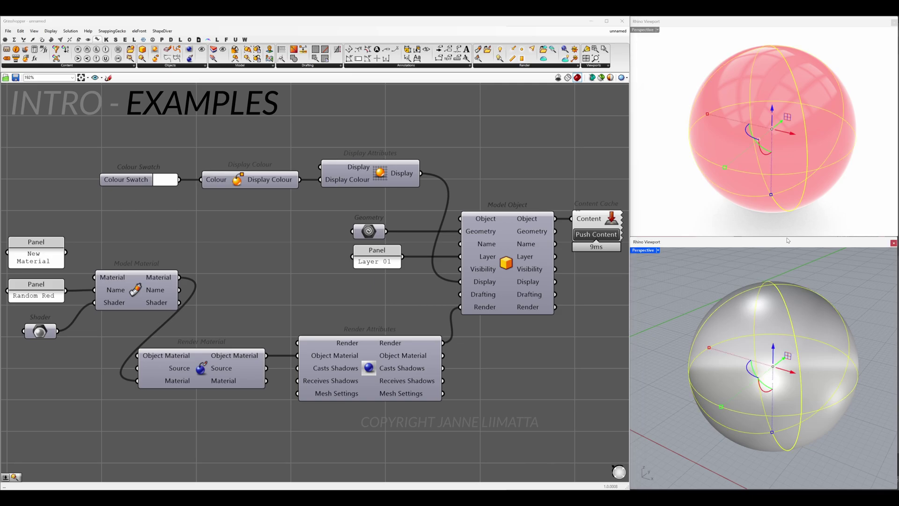
pyautogui.click(661, 283)
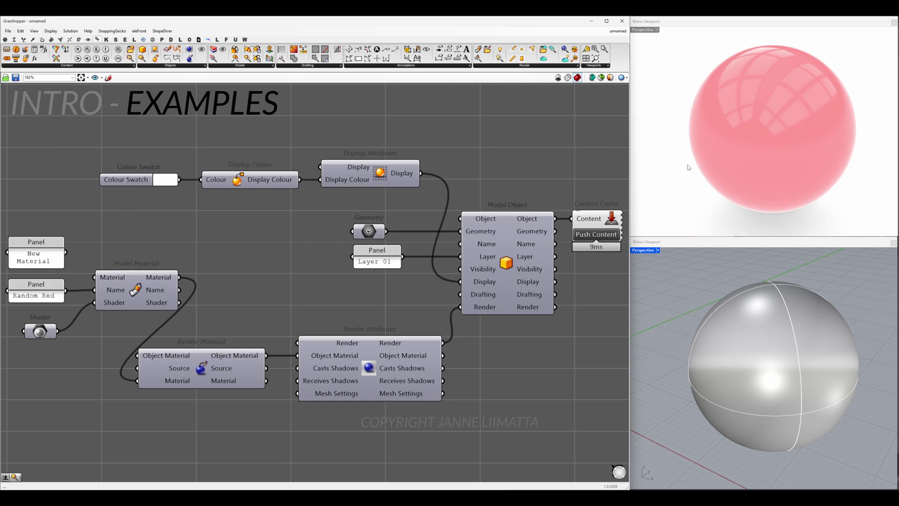
pyautogui.click(510, 265)
pyautogui.click(525, 359)
pyautogui.click(721, 376)
# Set the Colour Swatch to a dark reddish brown and push the content to the Rhino document
pyautogui.click(166, 182)
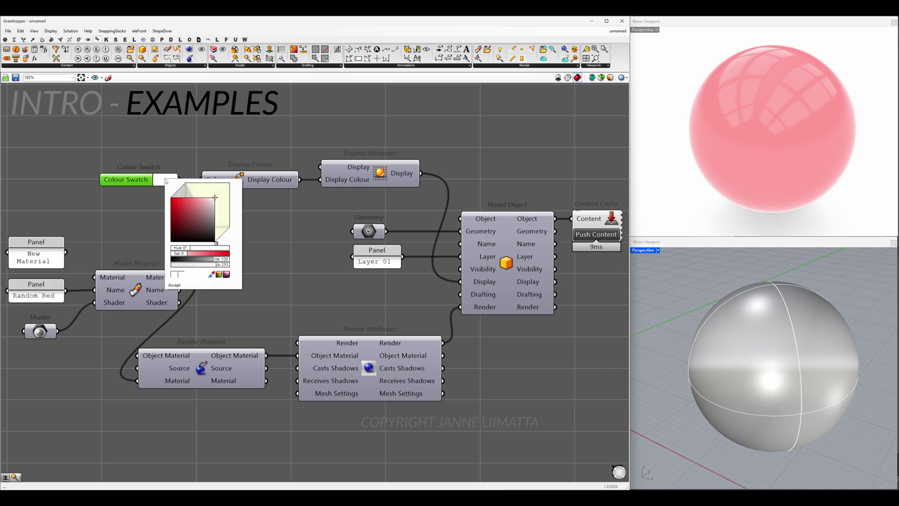
pyautogui.moveTo(185, 229); pyautogui.dragTo(197, 230)
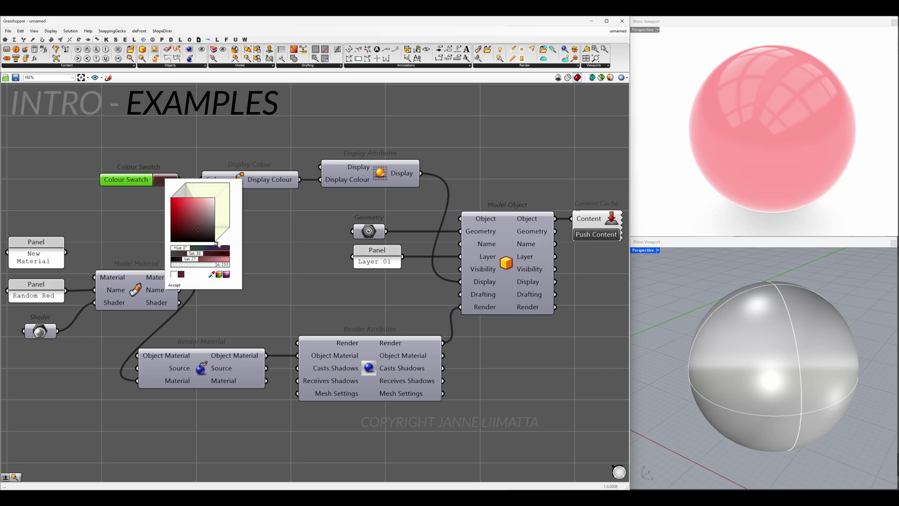
pyautogui.click(298, 269)
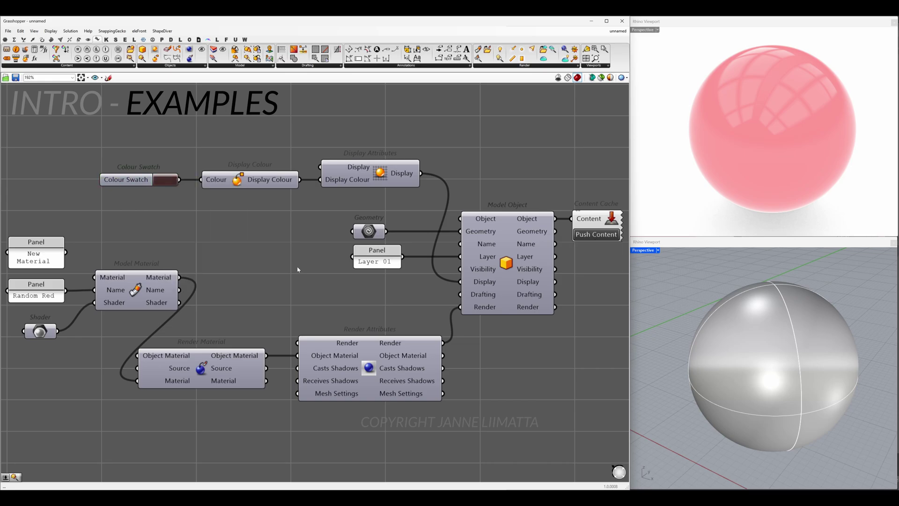
pyautogui.click(605, 235)
# Set the Colour Swatch to a bright green with hue 144 and value 100, and push the content
pyautogui.click(165, 179)
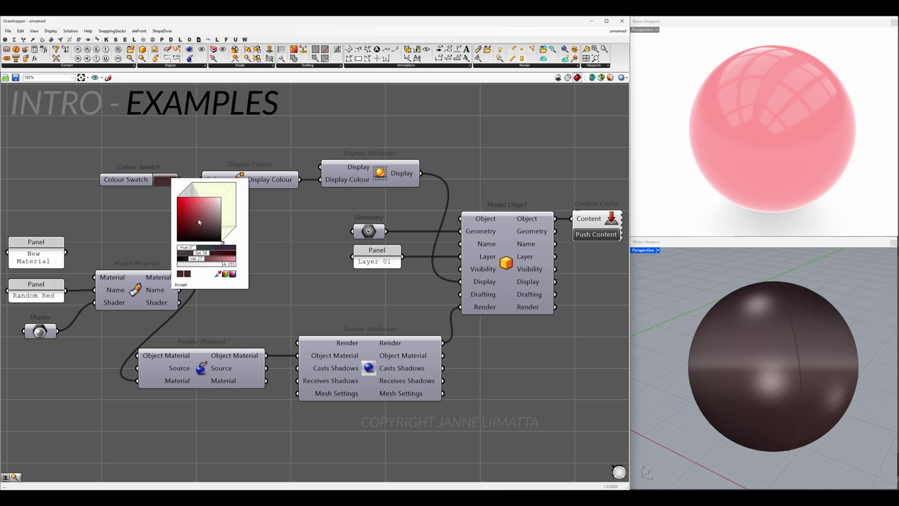
pyautogui.click(202, 229)
pyautogui.moveTo(224, 246); pyautogui.dragTo(197, 246)
pyautogui.click(213, 206)
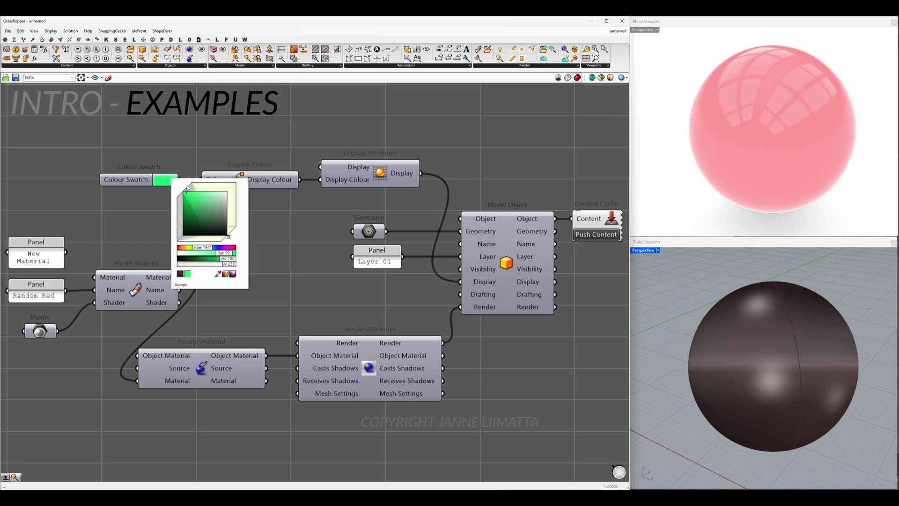
pyautogui.click(180, 284)
pyautogui.click(580, 235)
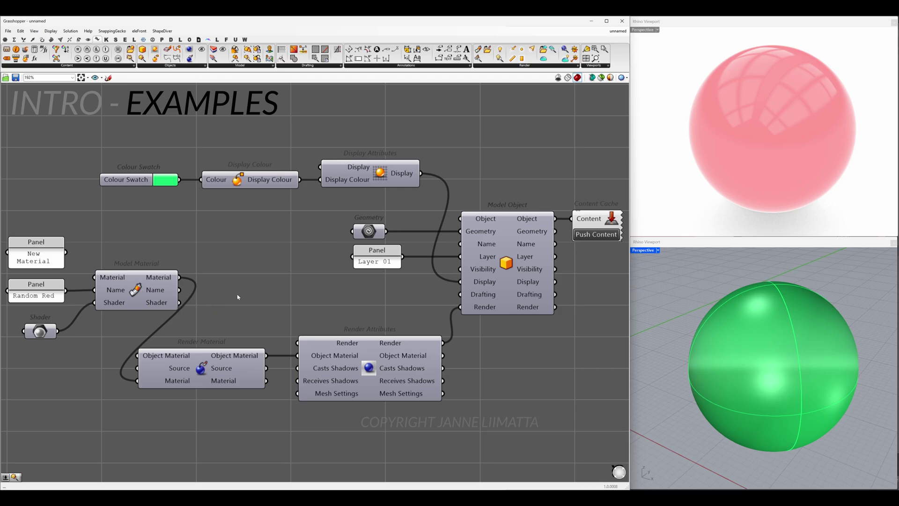
# Open the Shader parameter's material collection and examine the Display Material's colour channels and properties
pyautogui.rightClick(46, 337)
pyautogui.click(105, 410)
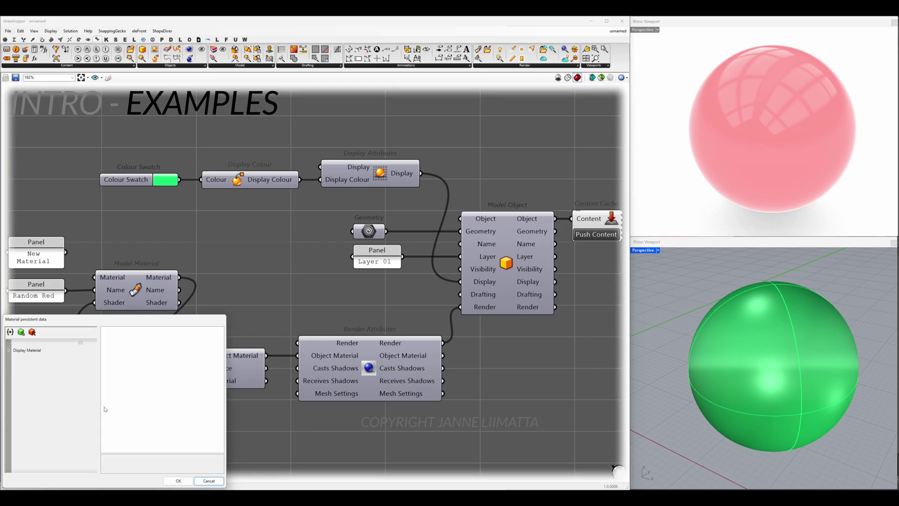
pyautogui.click(75, 350)
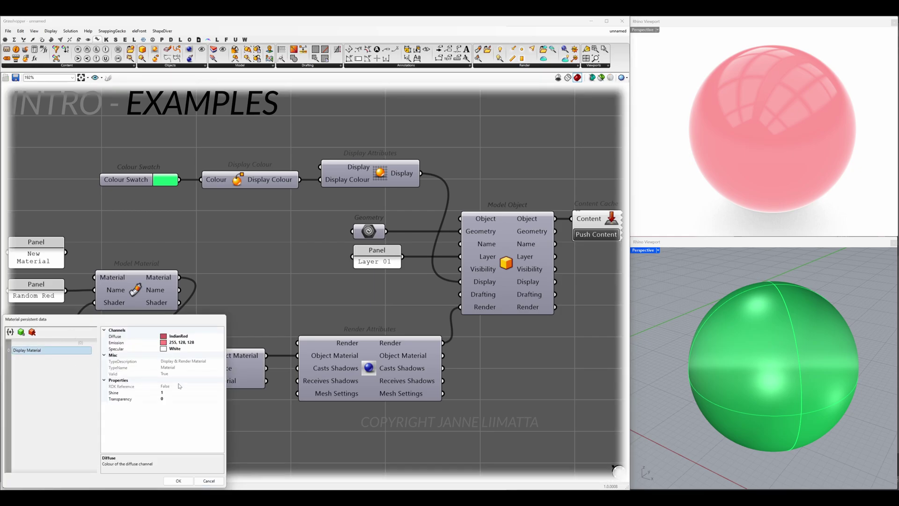
pyautogui.click(178, 481)
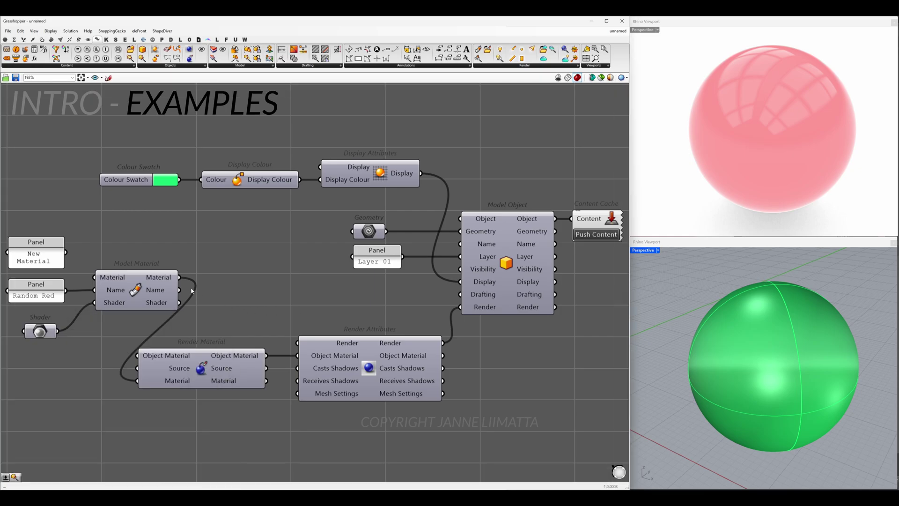
# Push the Model Object's content to the Rhino document and examine the sphere's rendered material and its Shader source
pyautogui.moveTo(190, 389)
pyautogui.moveTo(240, 358)
pyautogui.click(507, 265)
pyautogui.click(513, 349)
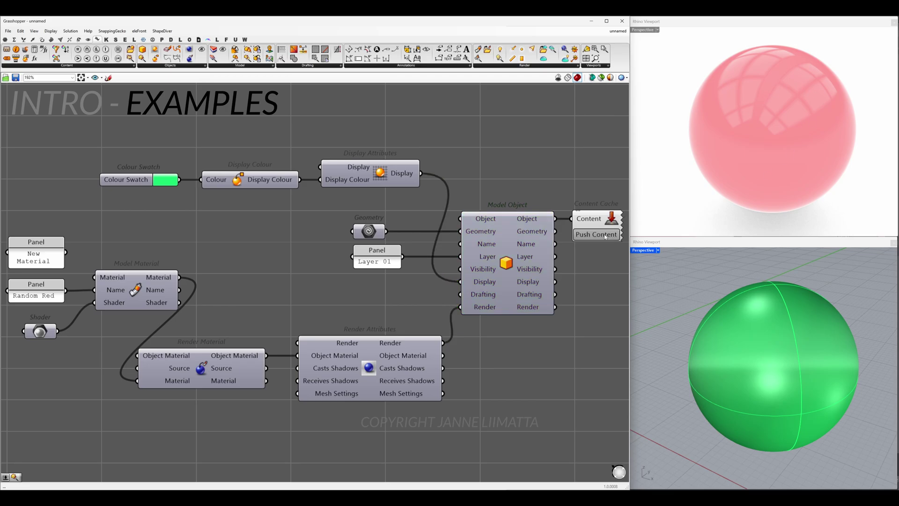
pyautogui.click(833, 196)
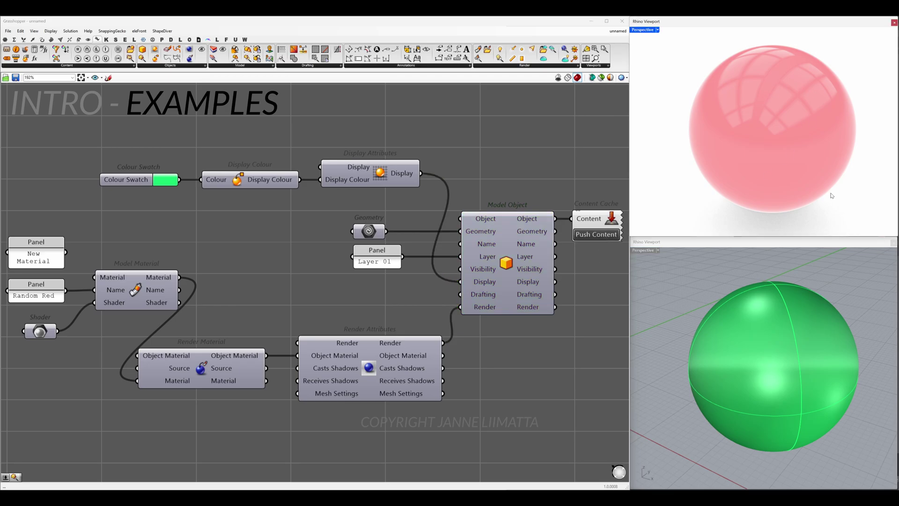
pyautogui.moveTo(829, 177); pyautogui.dragTo(803, 116)
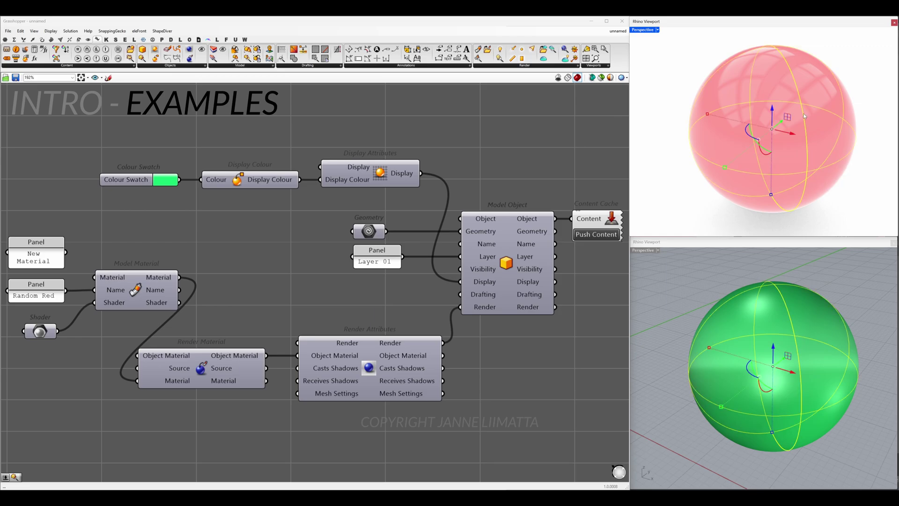
pyautogui.click(848, 202)
pyautogui.click(41, 331)
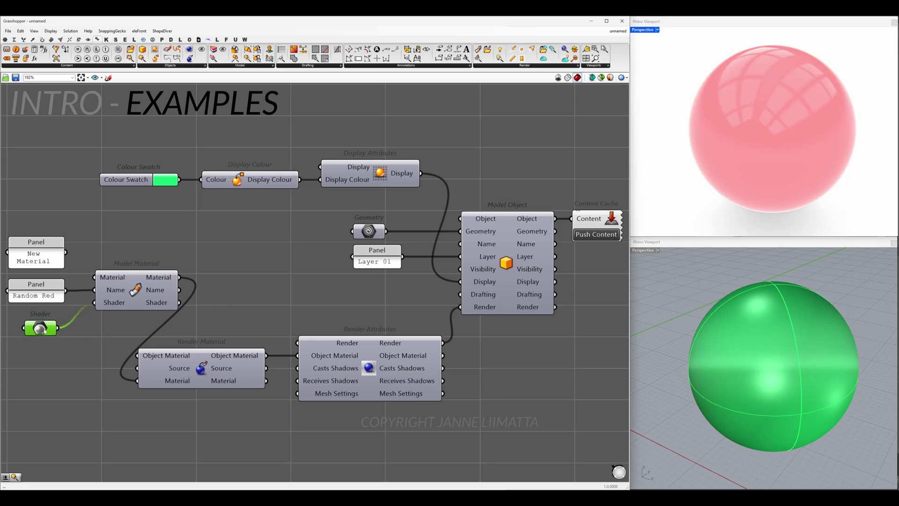
# Set the Shader's Display Material transparency to 0.8 and push the content to the Rhino document
pyautogui.rightClick(43, 327)
pyautogui.click(94, 405)
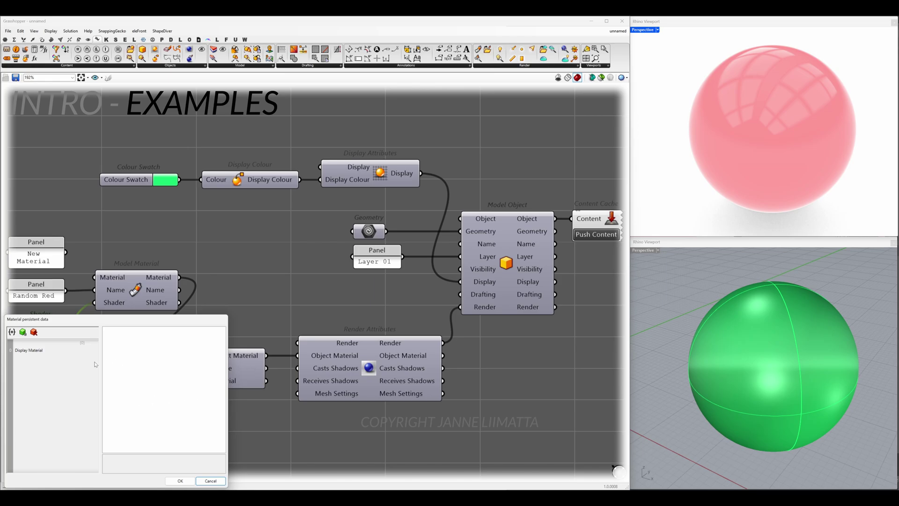
pyautogui.click(39, 352)
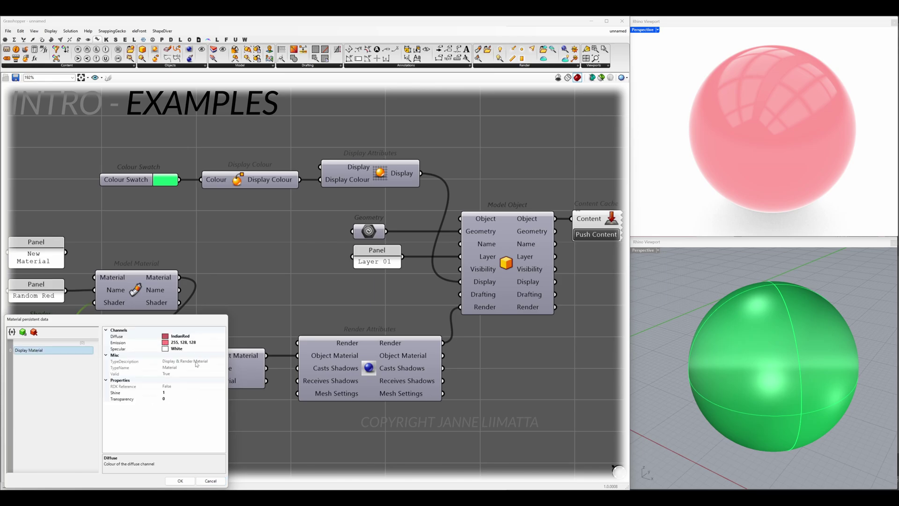
pyautogui.click(179, 399)
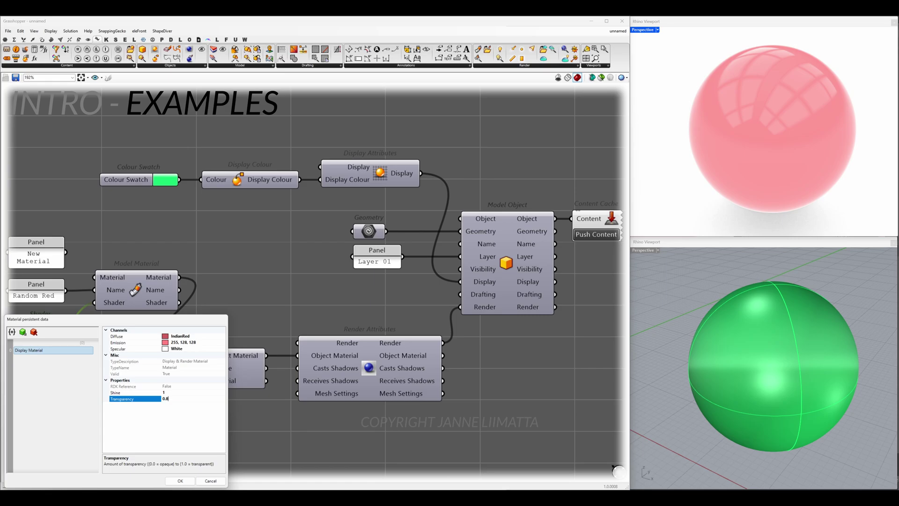
pyautogui.write('0.8')
pyautogui.click(180, 481)
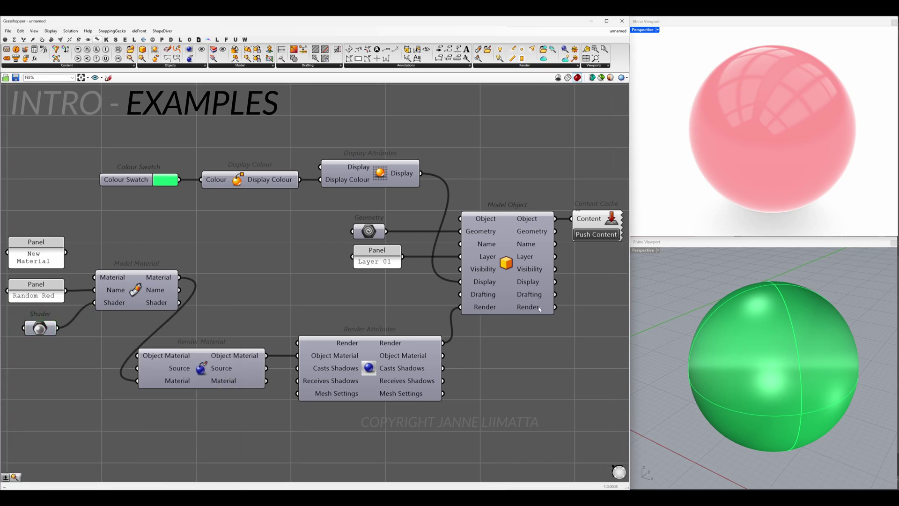
pyautogui.click(603, 235)
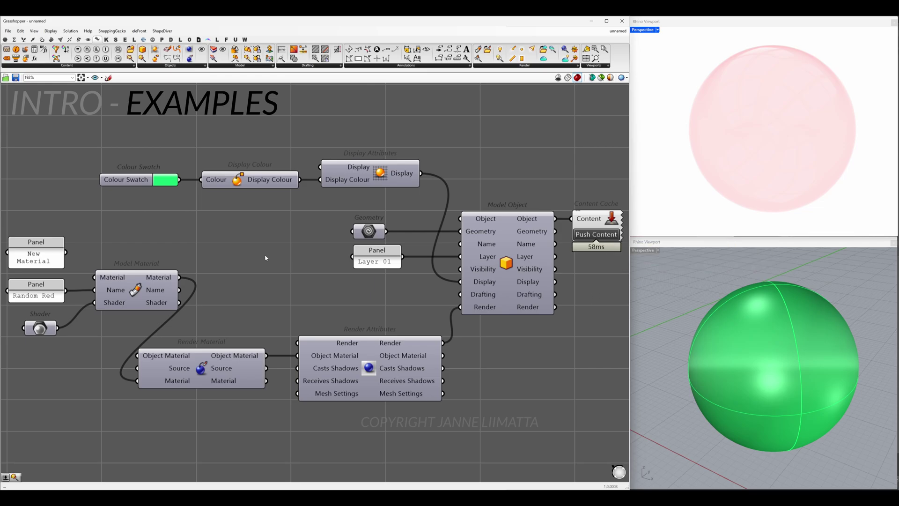
# Change the New Material panel's text to "Bluey blue" and connect it to the Model Material's Name input
pyautogui.doubleClick(43, 261)
pyautogui.write('Blu')
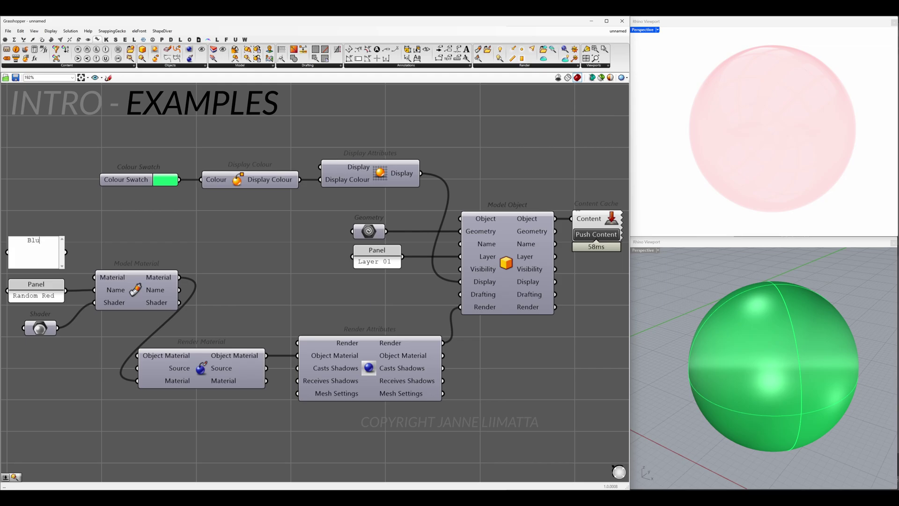
pyautogui.write('ey blue')
pyautogui.press('Return')
pyautogui.click(135, 231)
pyautogui.moveTo(66, 252); pyautogui.dragTo(94, 277)
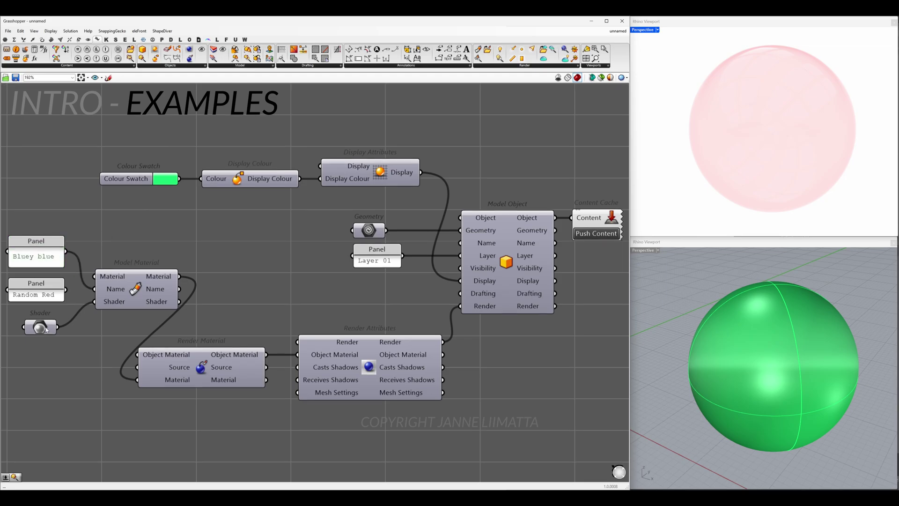
# Set the diffuse channel of the Shader's Display Material to a blue web colour and push the content
pyautogui.rightClick(49, 325)
pyautogui.click(84, 418)
pyautogui.click(32, 354)
pyautogui.click(114, 336)
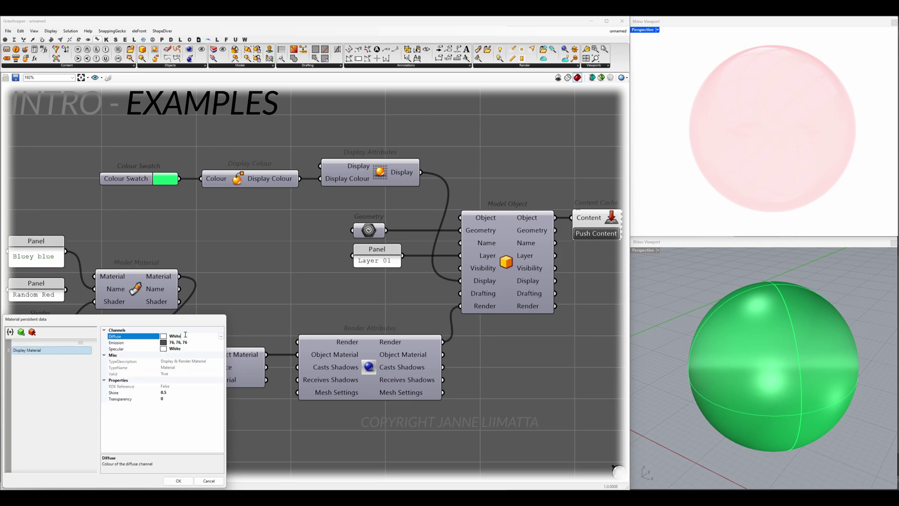
pyautogui.click(221, 335)
pyautogui.scroll(-5, 195, 388)
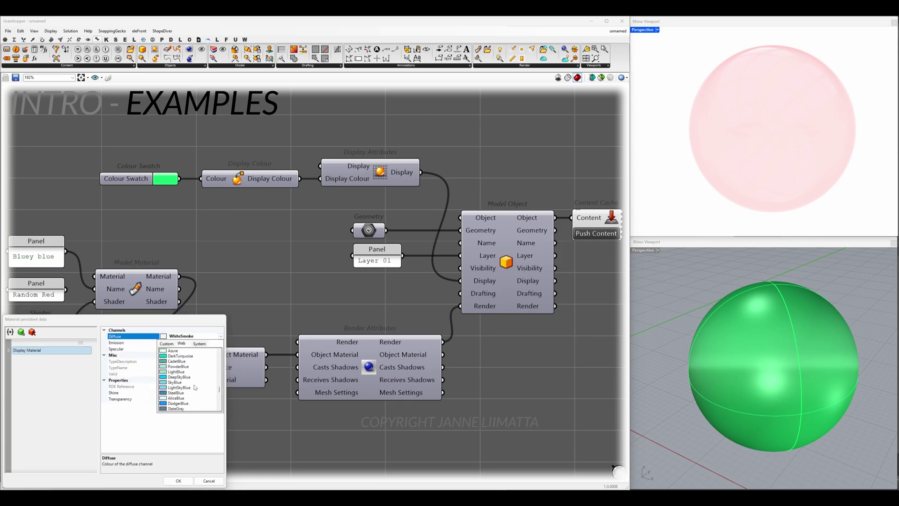
pyautogui.click(194, 387)
pyautogui.click(178, 481)
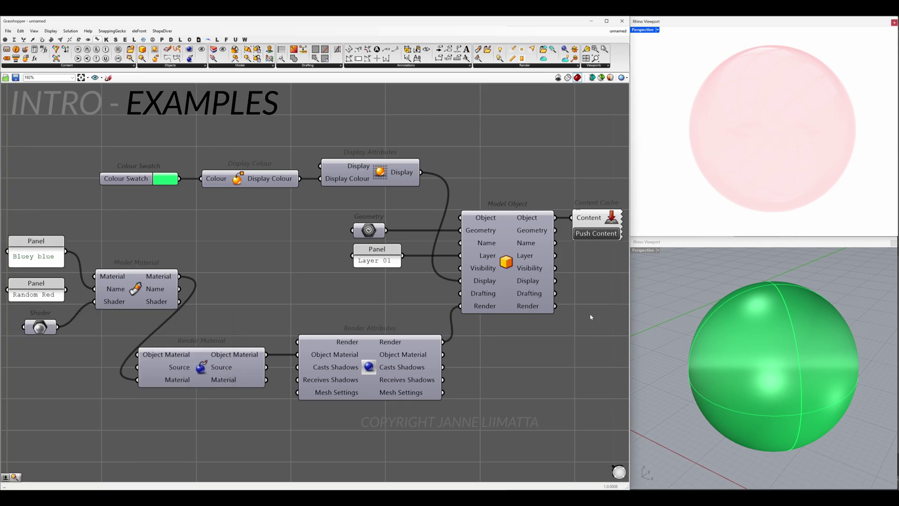
pyautogui.click(600, 234)
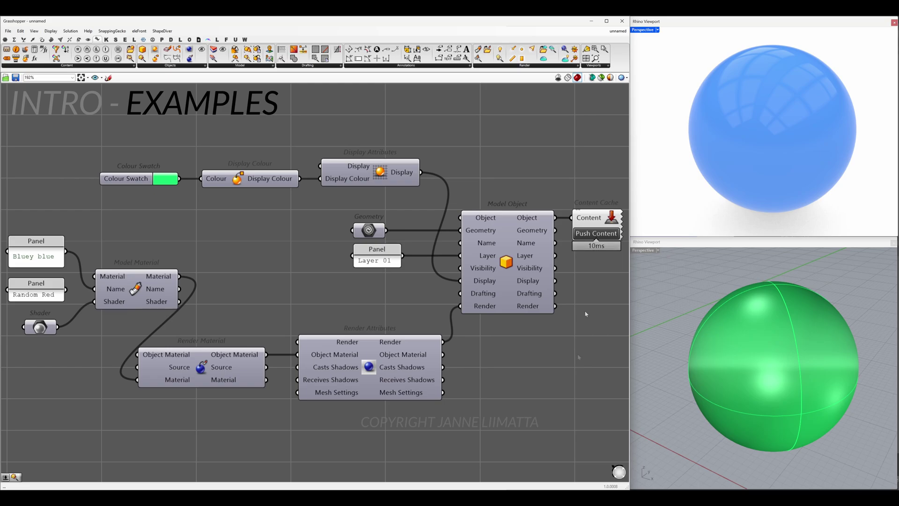
# Review the meshing parameter presets for the Render Attributes' Mesh Settings and examine the sphere's smoothness in both viewports
pyautogui.rightClick(344, 396)
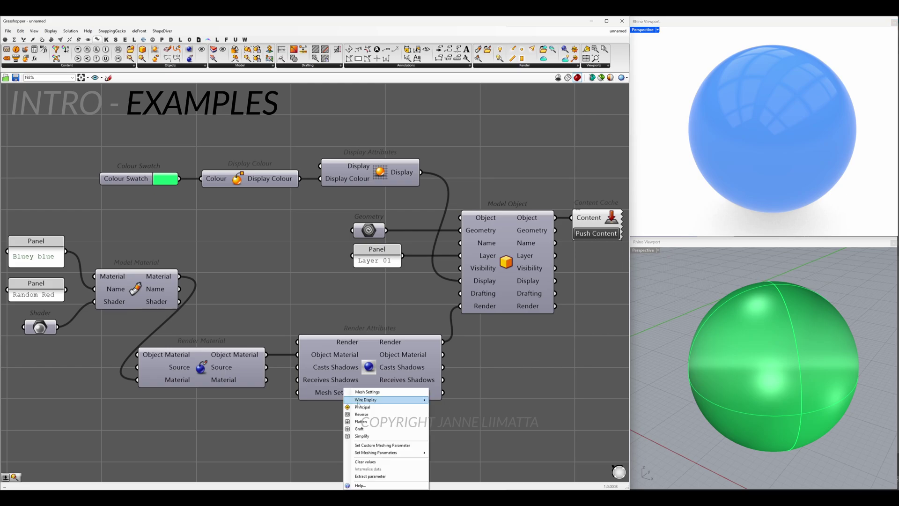
pyautogui.moveTo(403, 453)
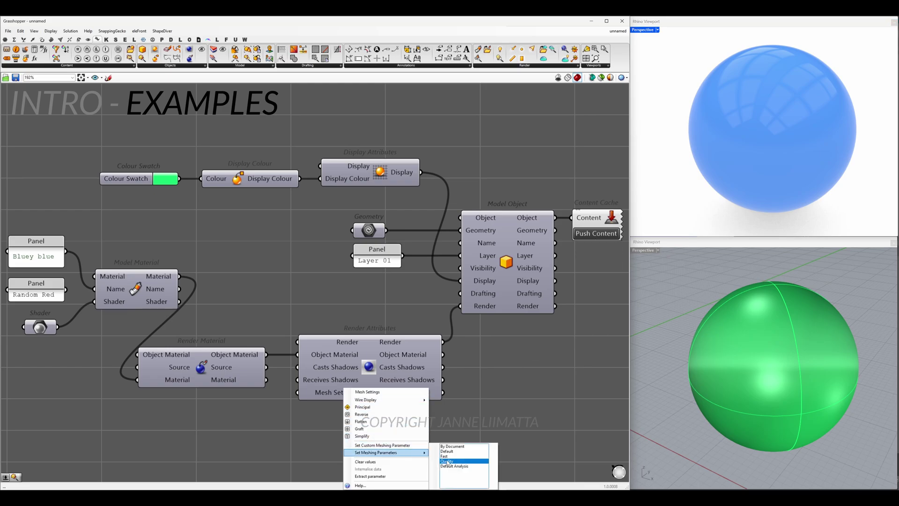
pyautogui.click(514, 412)
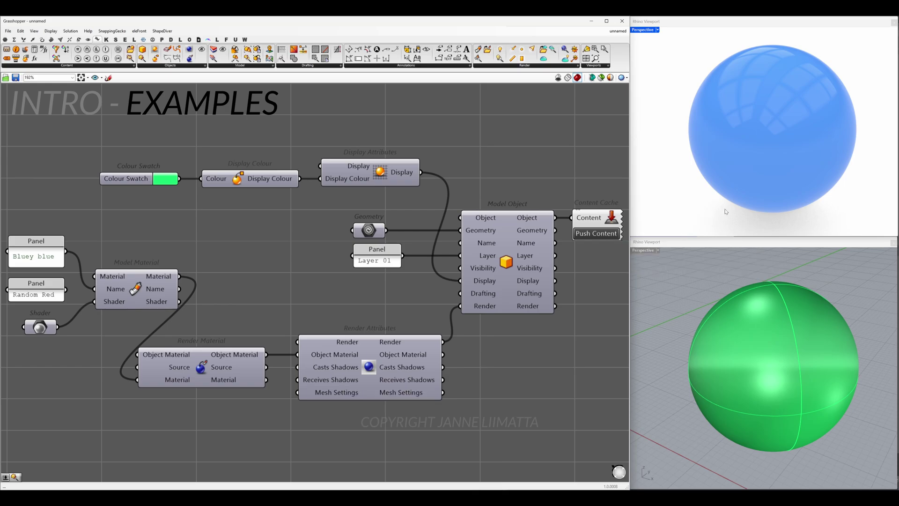
pyautogui.click(684, 153)
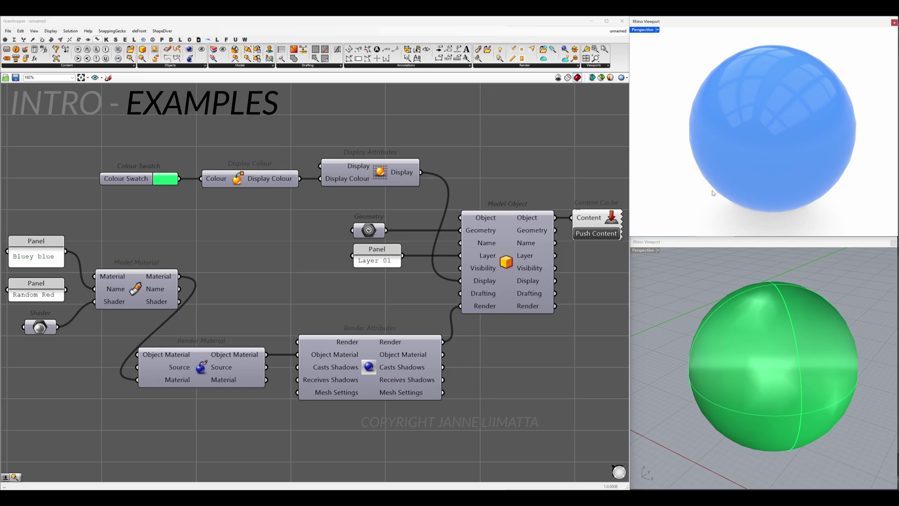
pyautogui.click(853, 307)
pyautogui.click(794, 330)
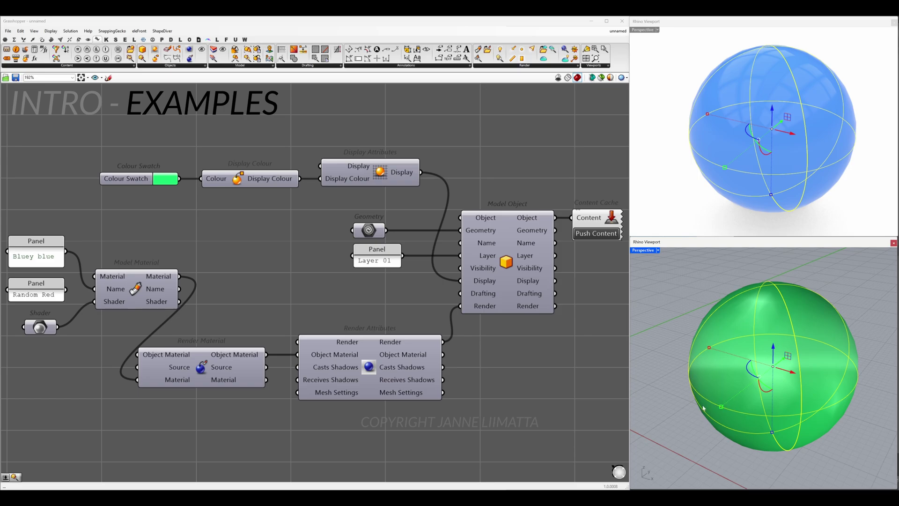
pyautogui.click(677, 425)
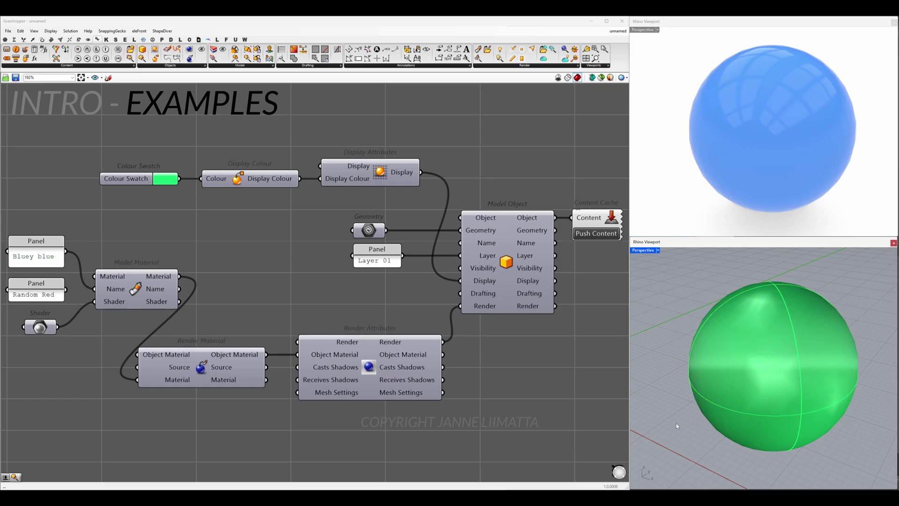
# Set the meshing parameters of the Render Attributes' Mesh Settings input to Quality
pyautogui.rightClick(347, 394)
pyautogui.moveTo(412, 452)
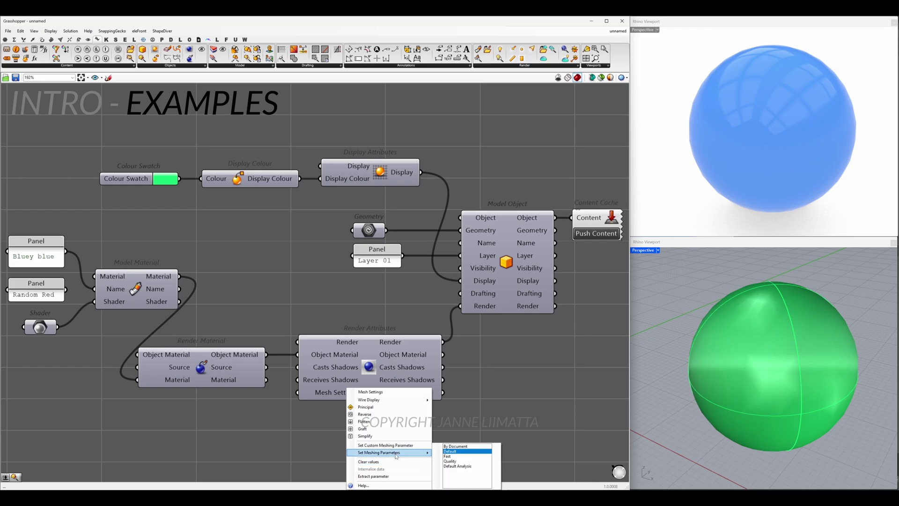
pyautogui.click(464, 461)
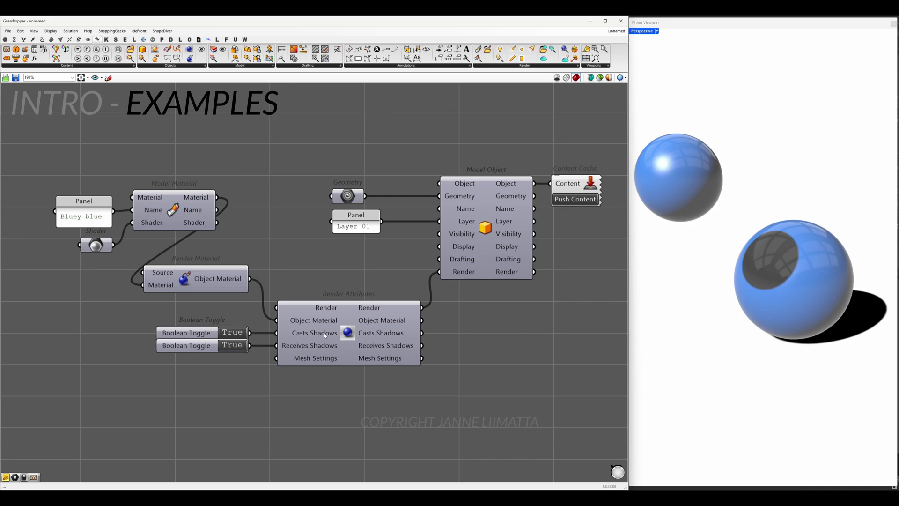
# Set the Casts Shadows toggle to False, push the content, and check the affected sphere in the Rhino viewport
pyautogui.click(240, 333)
pyautogui.click(575, 200)
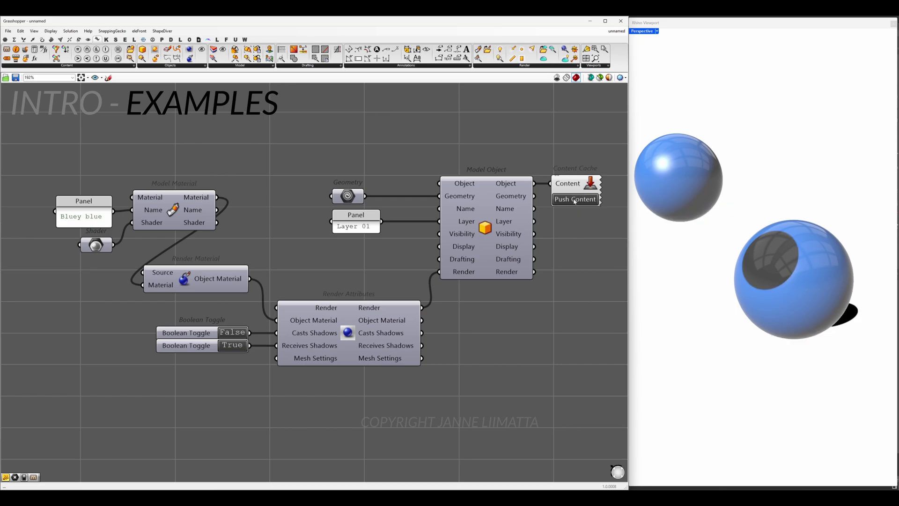
pyautogui.click(777, 338)
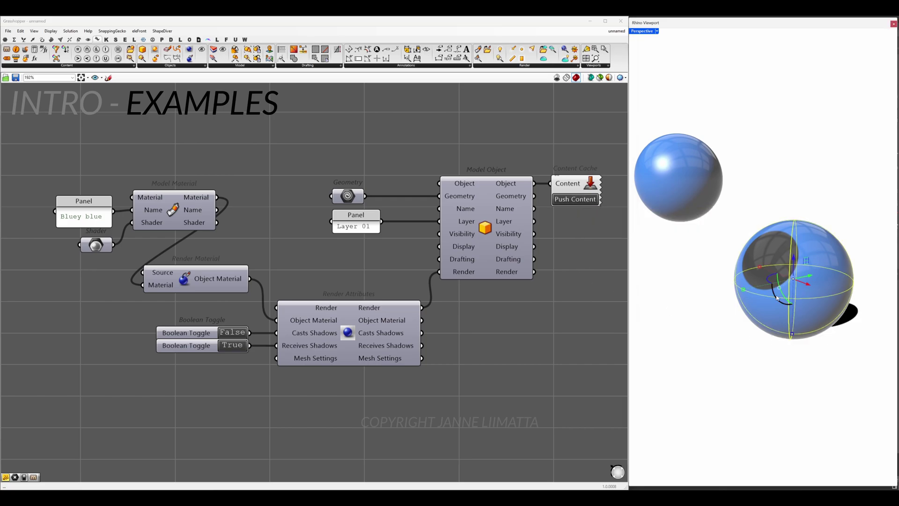
pyautogui.click(652, 358)
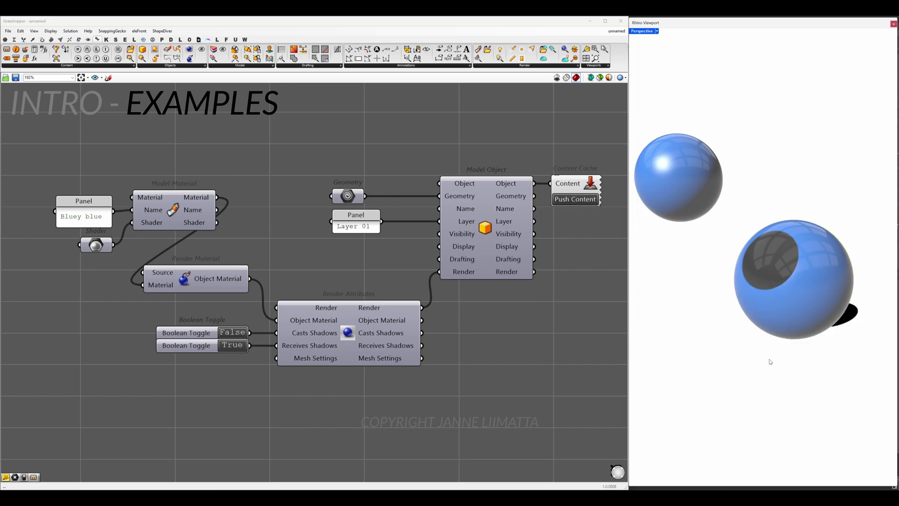
# Set the Receives Shadows toggle to False and push the content to the Rhino document
pyautogui.click(534, 341)
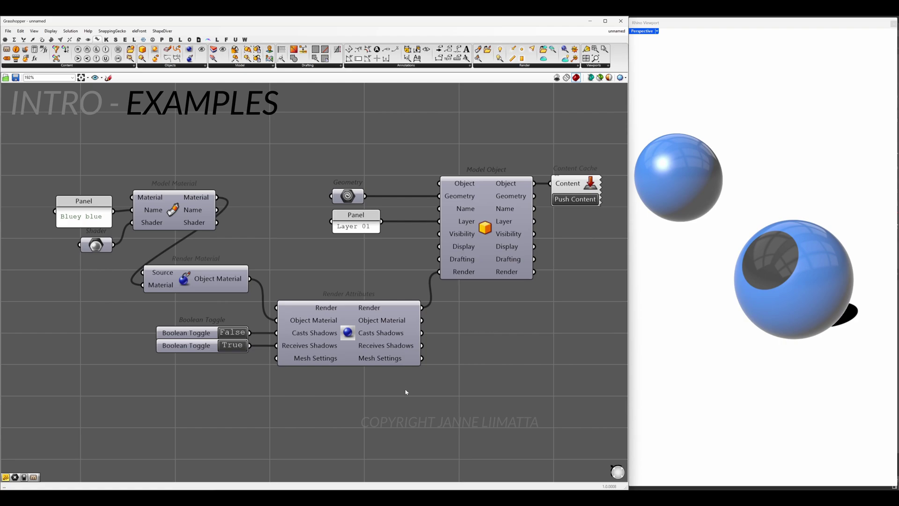
pyautogui.doubleClick(239, 345)
pyautogui.click(585, 202)
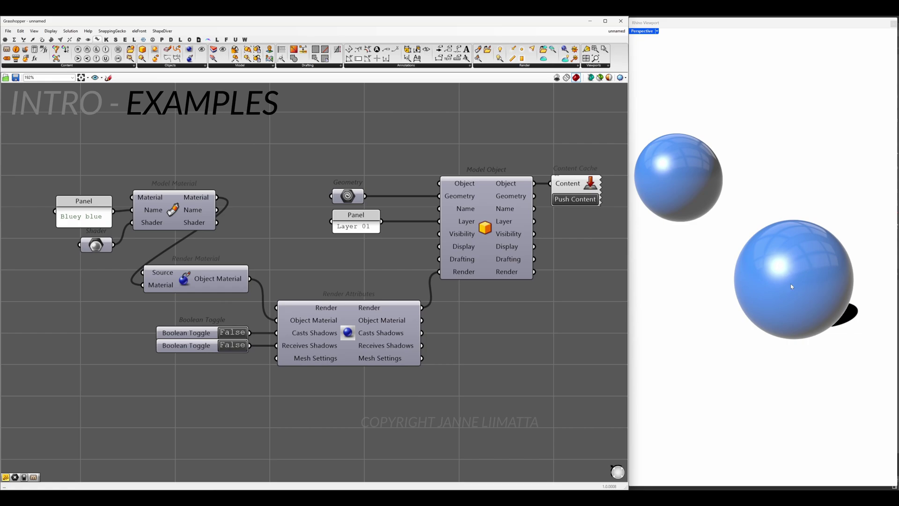